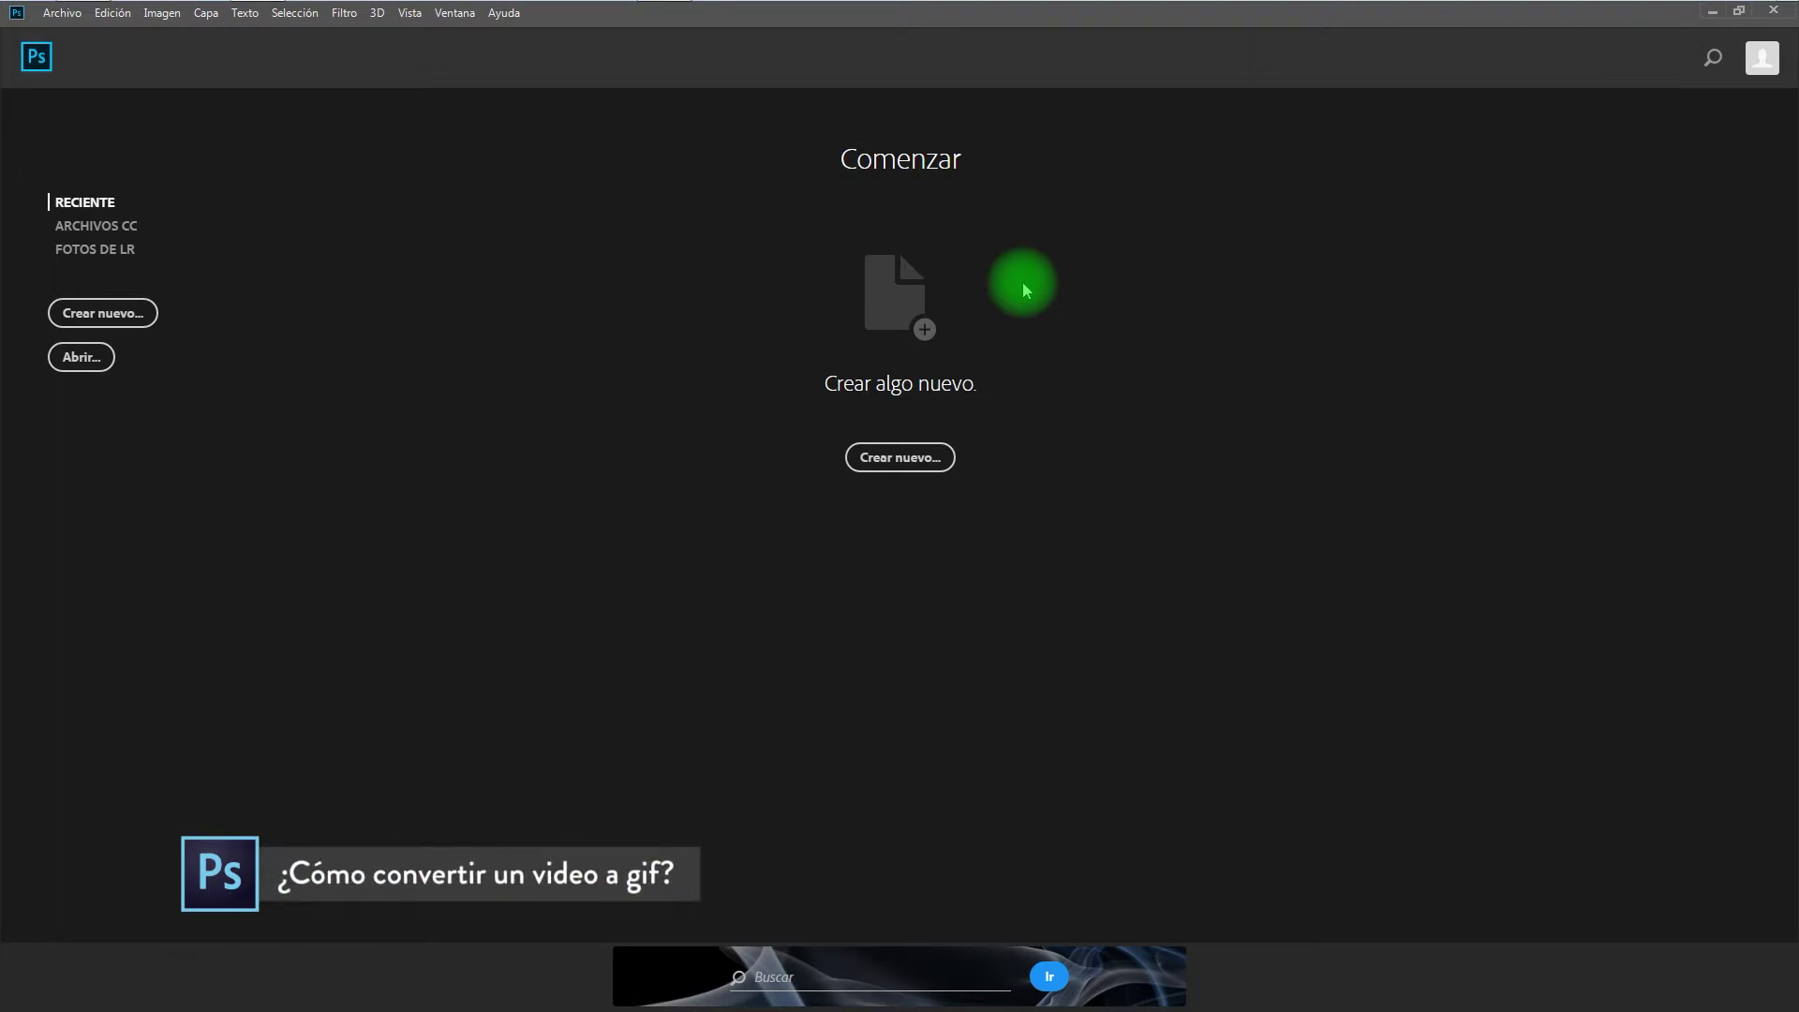
Import the VIAJE A LA LUNA video through Archivo > Importar > Cuadros de vídeo a capas
click(63, 14)
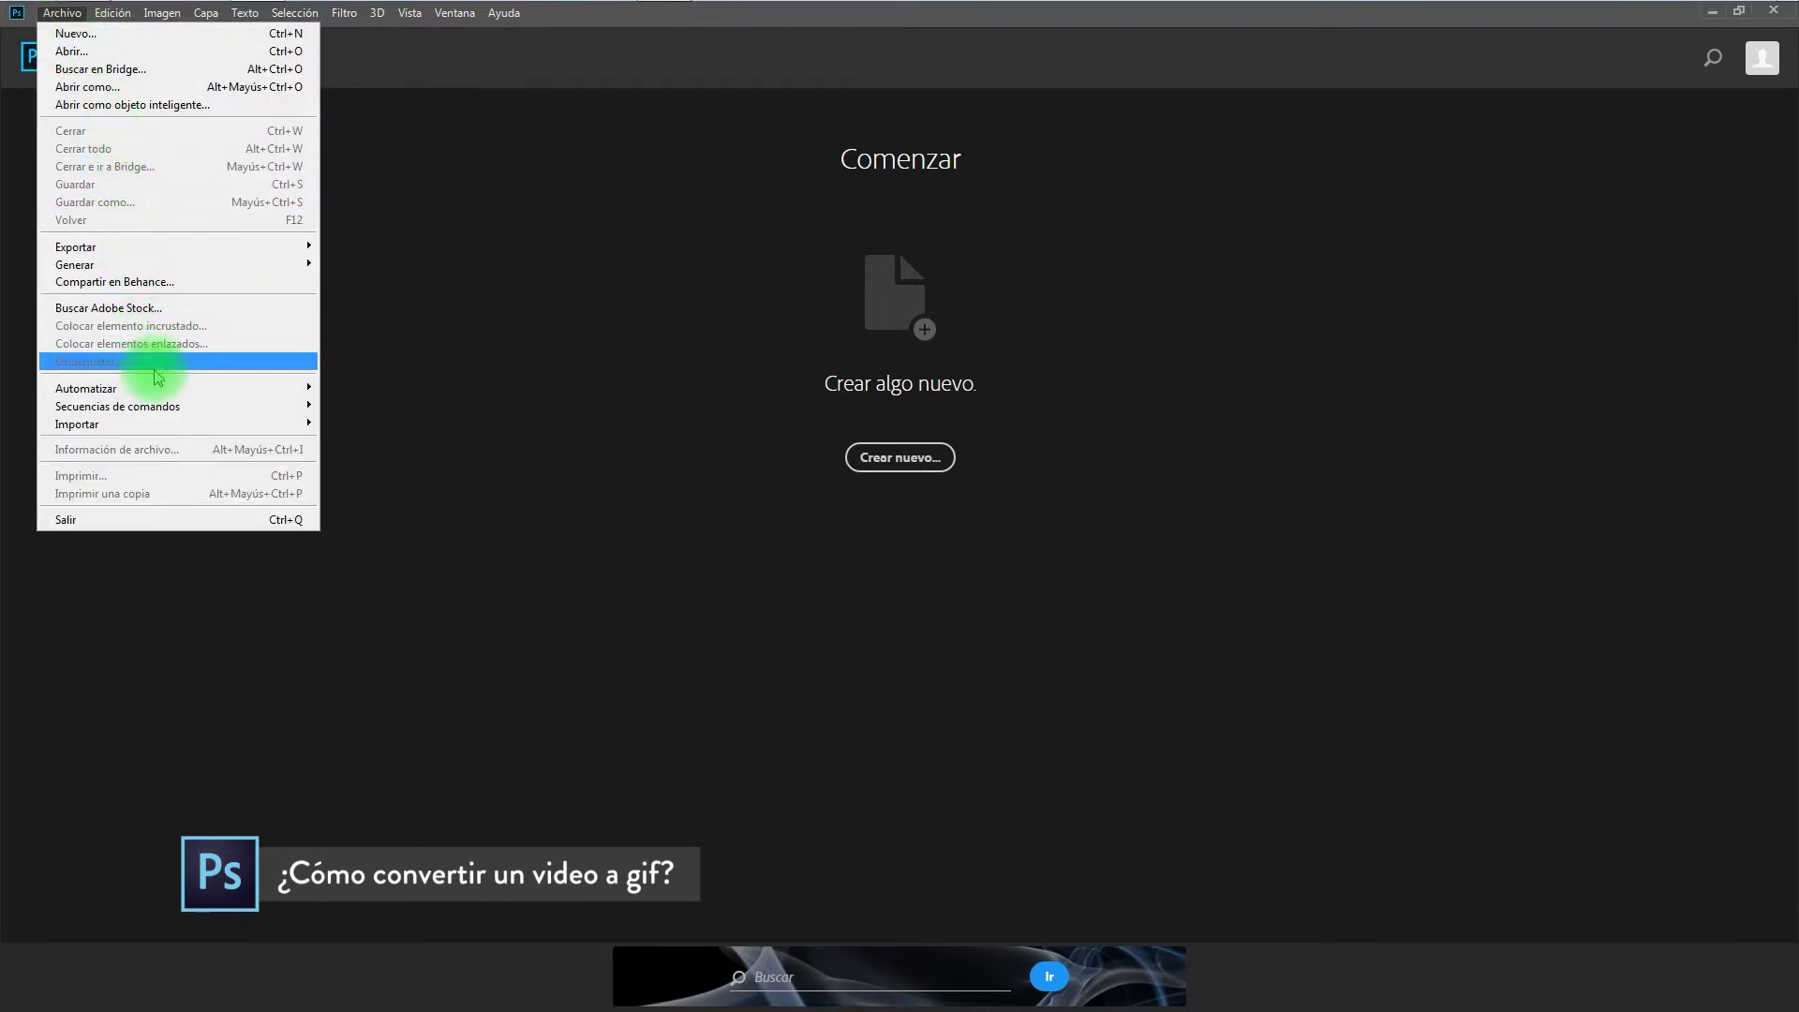
mouse_move(141, 424)
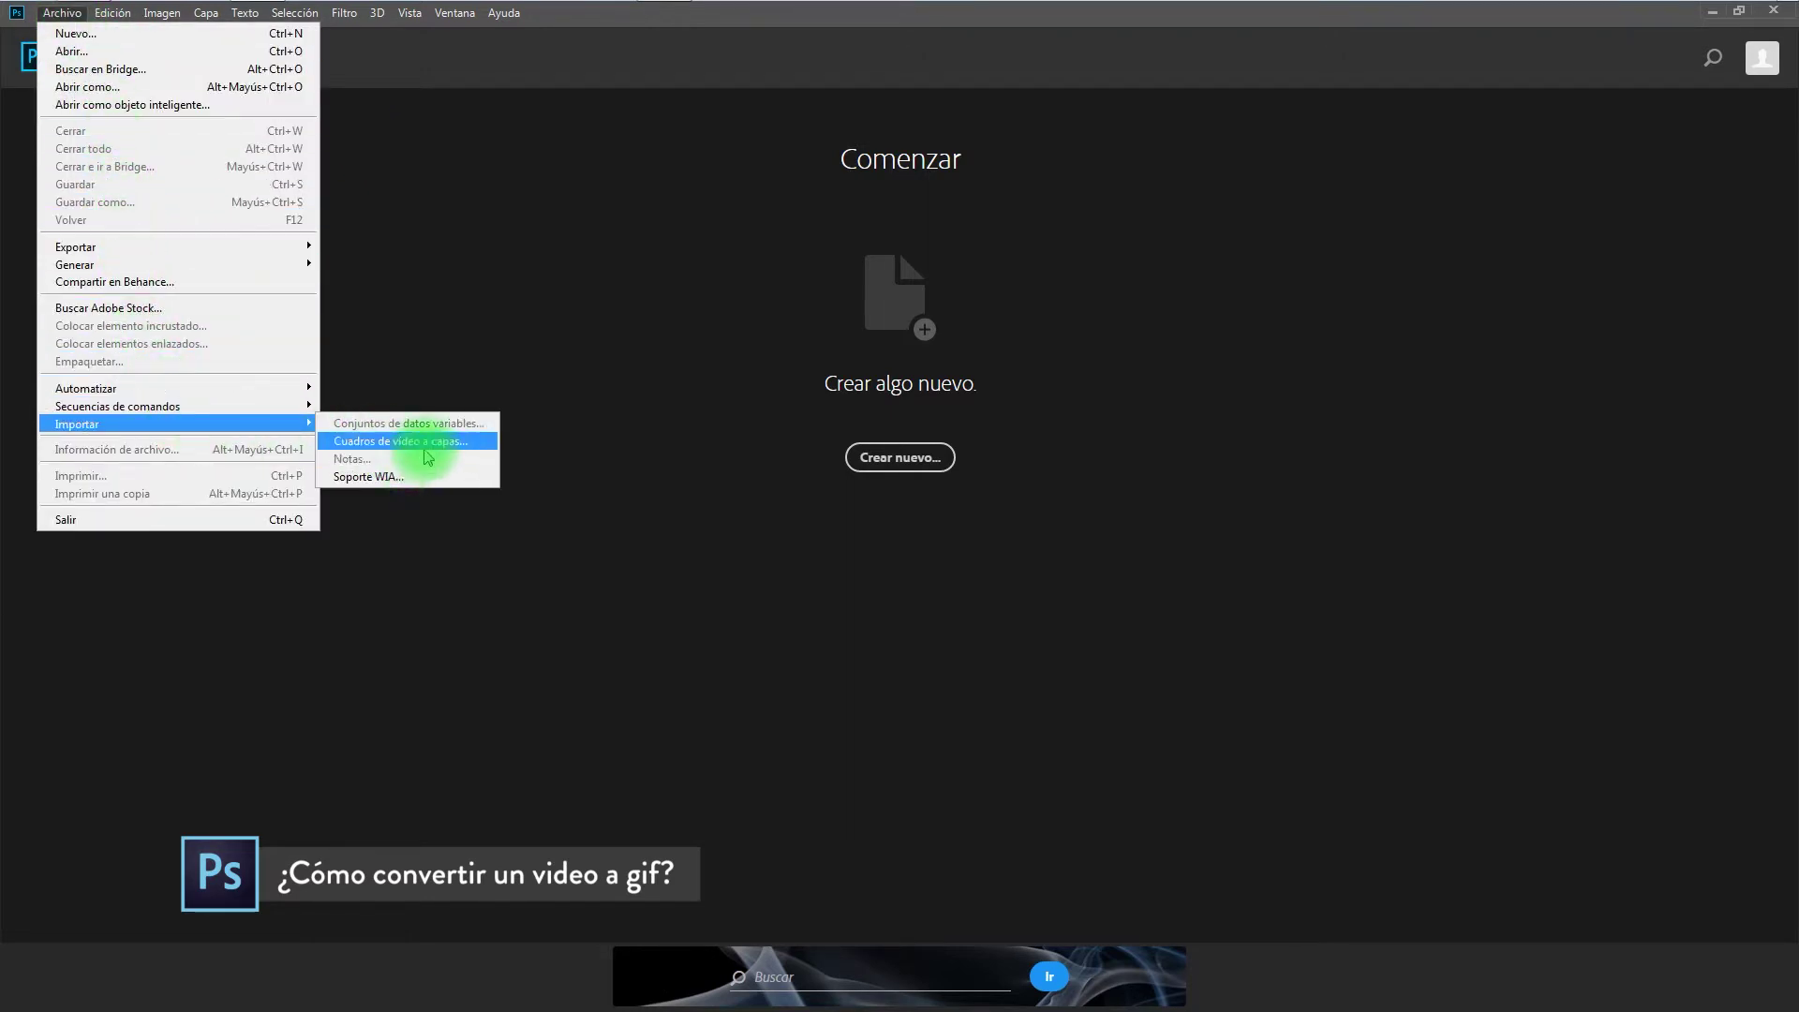
click(430, 446)
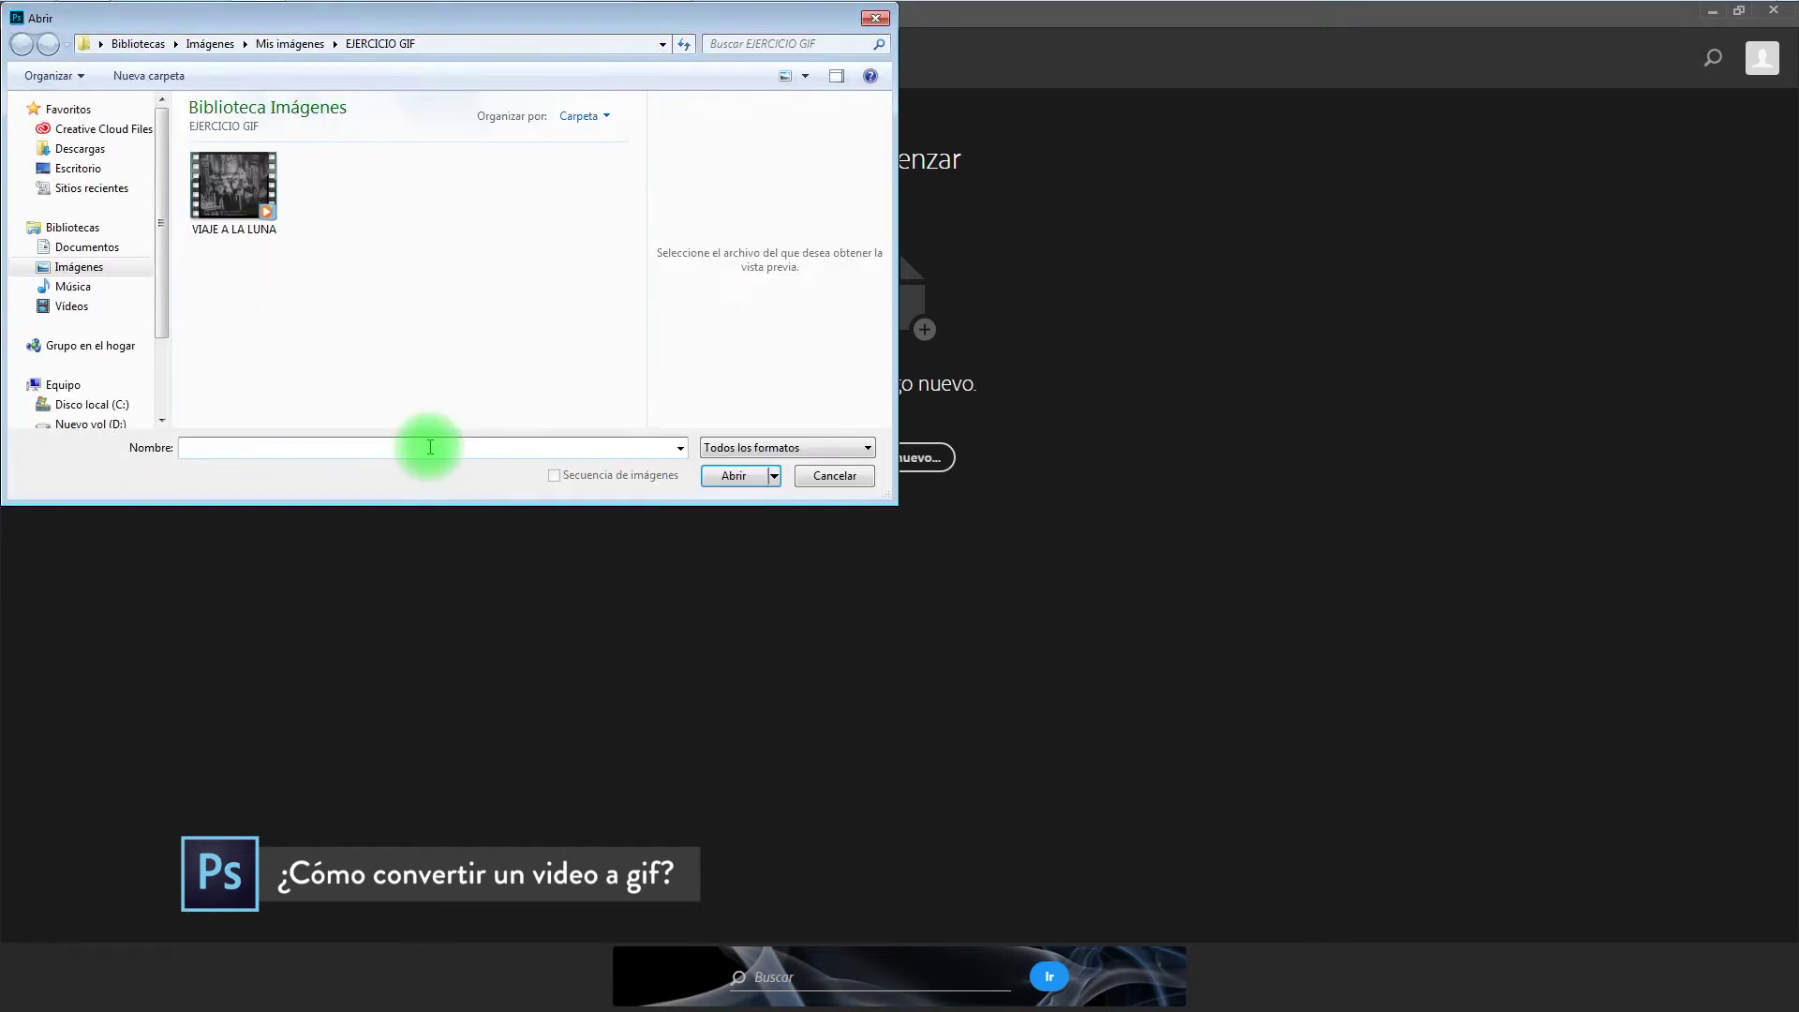
click(245, 227)
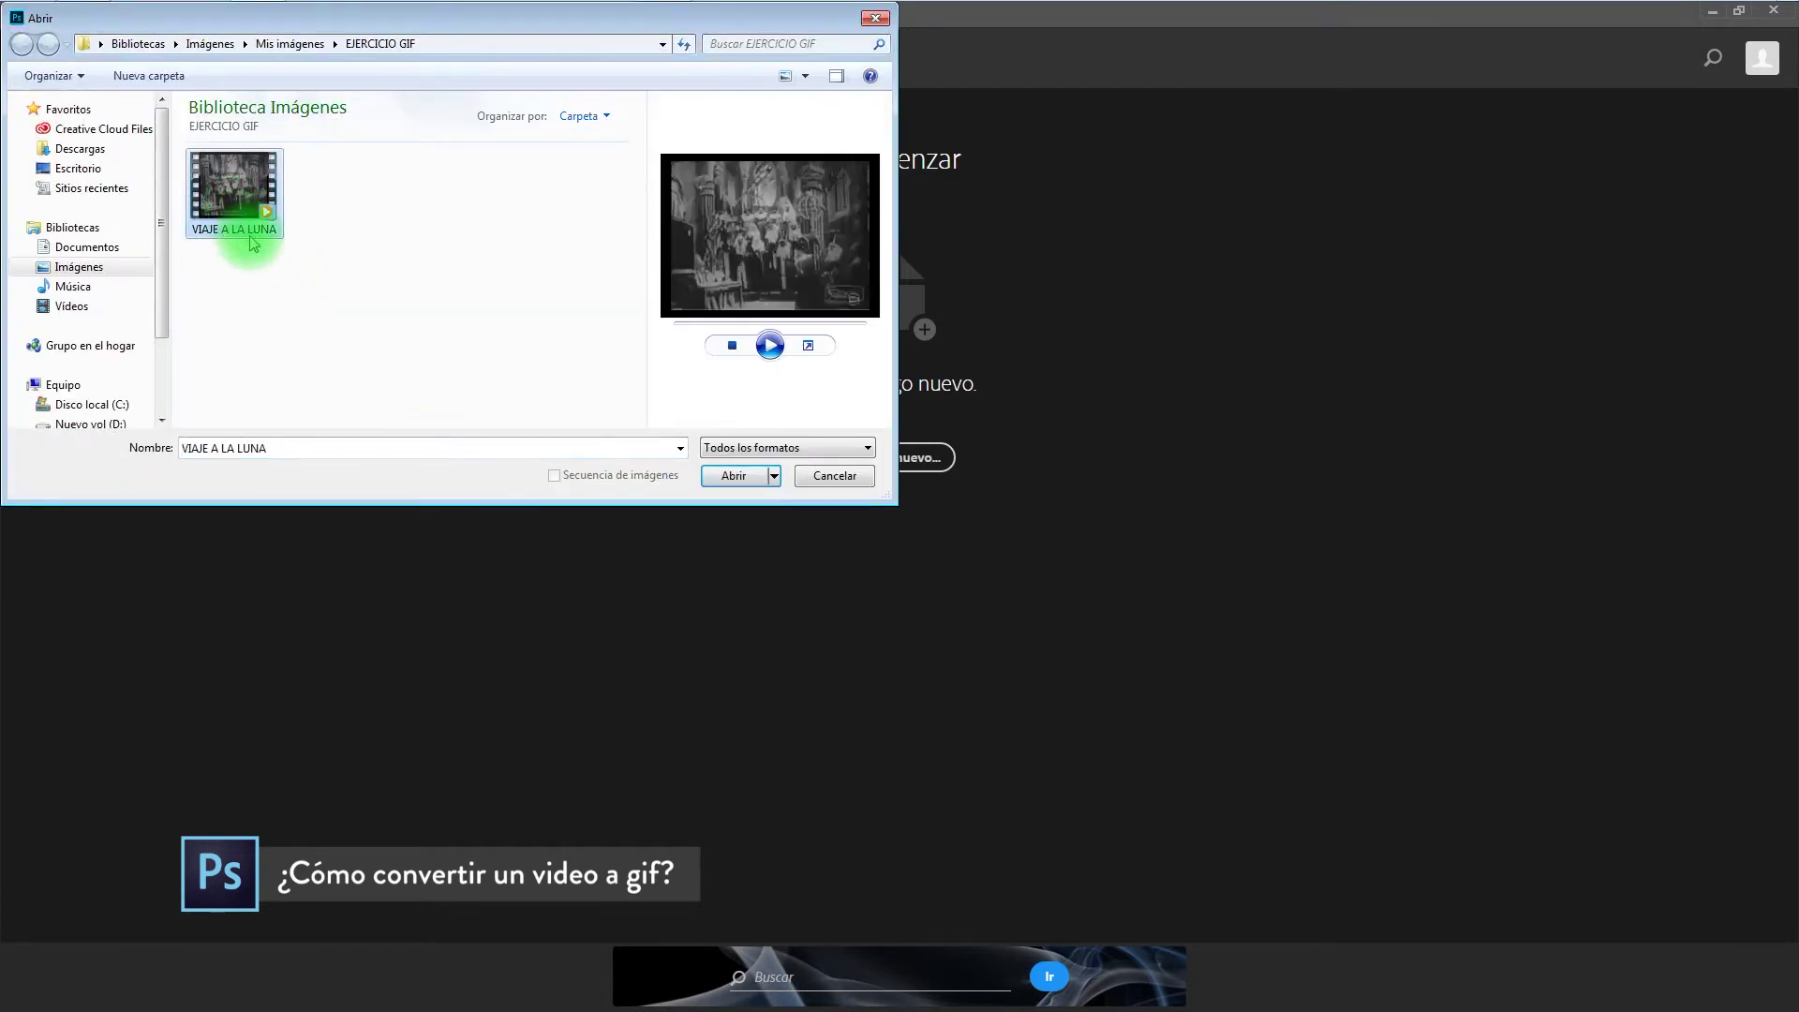
click(737, 478)
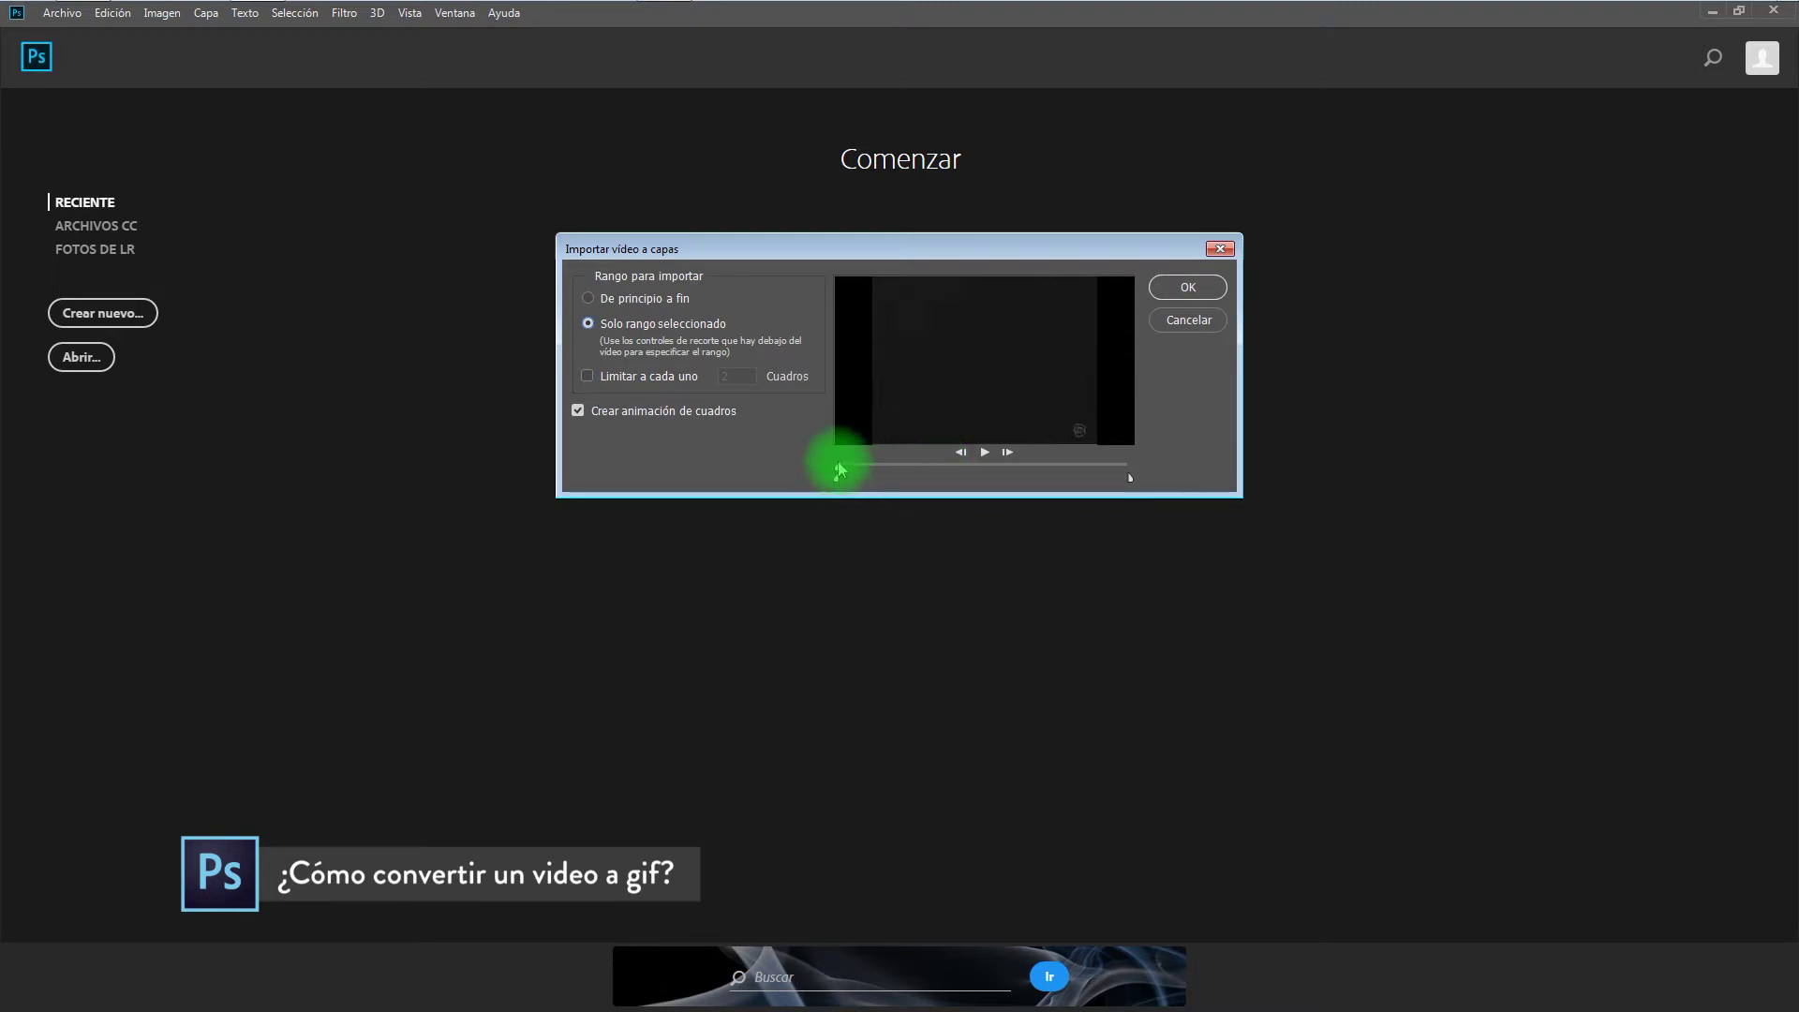
Trim the clip's start and end, then import it keeping only every 6 frames
drag(837, 485, 993, 496)
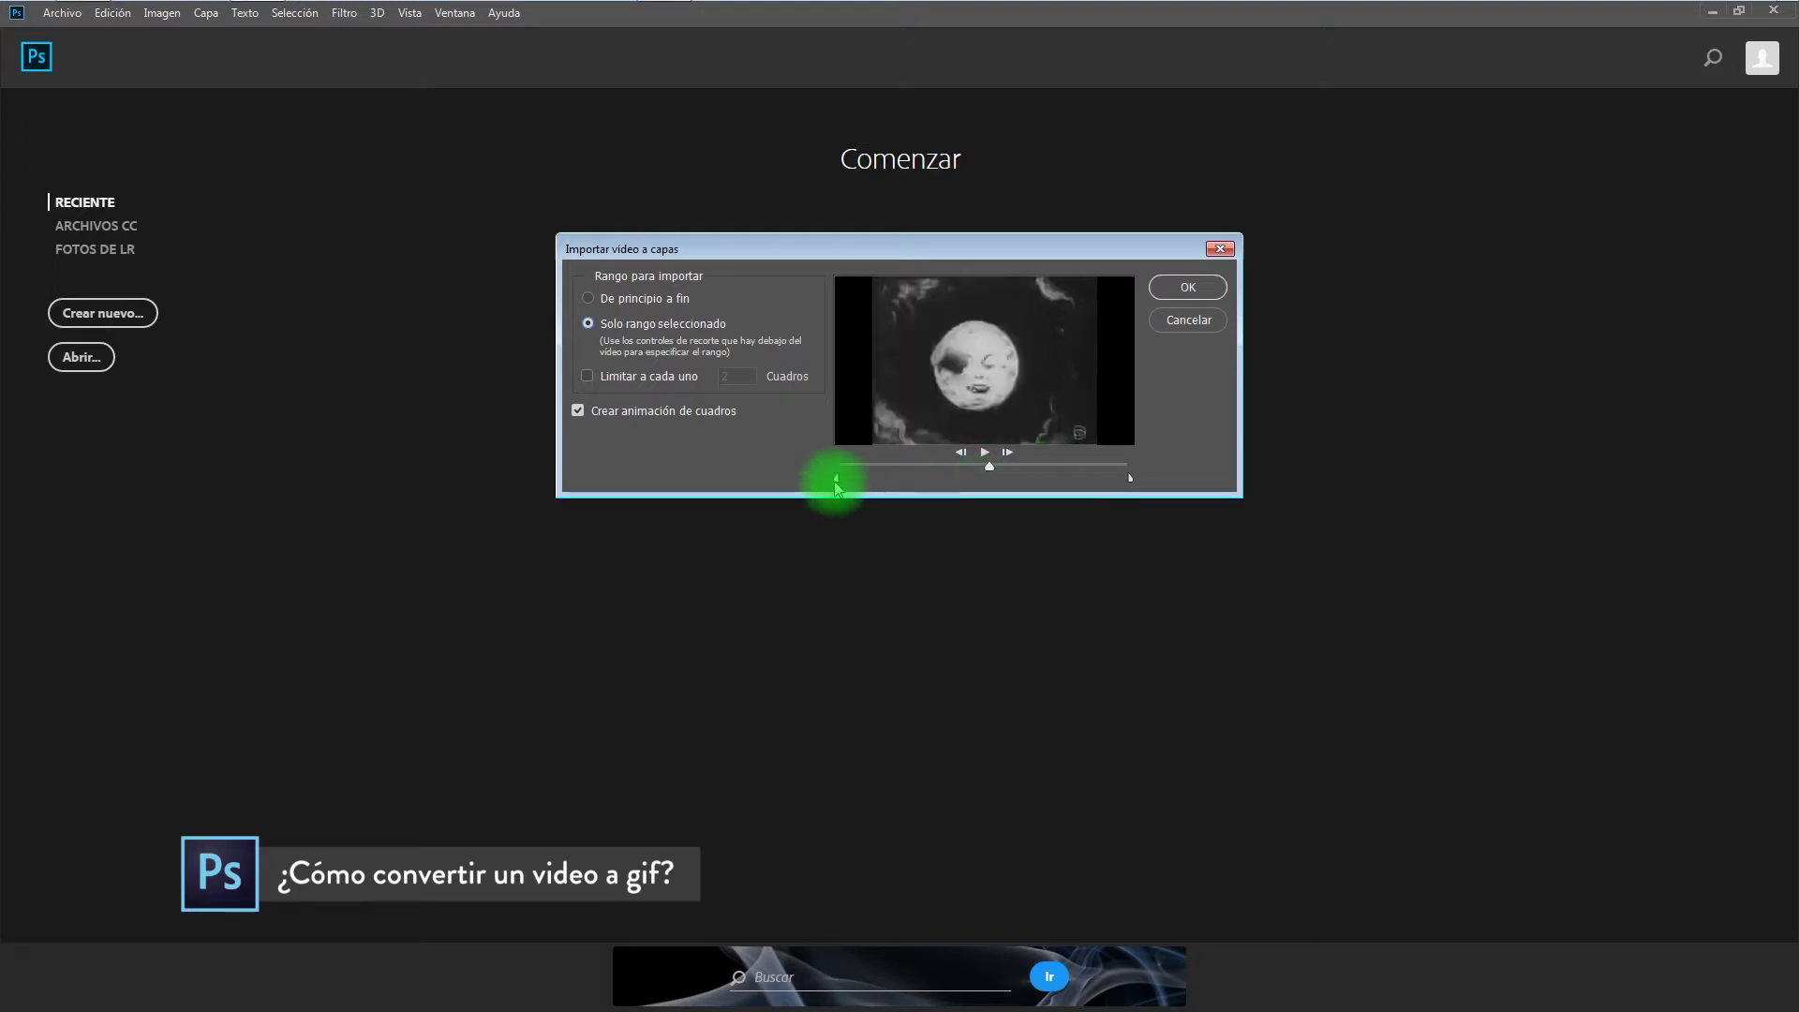
drag(837, 482, 991, 495)
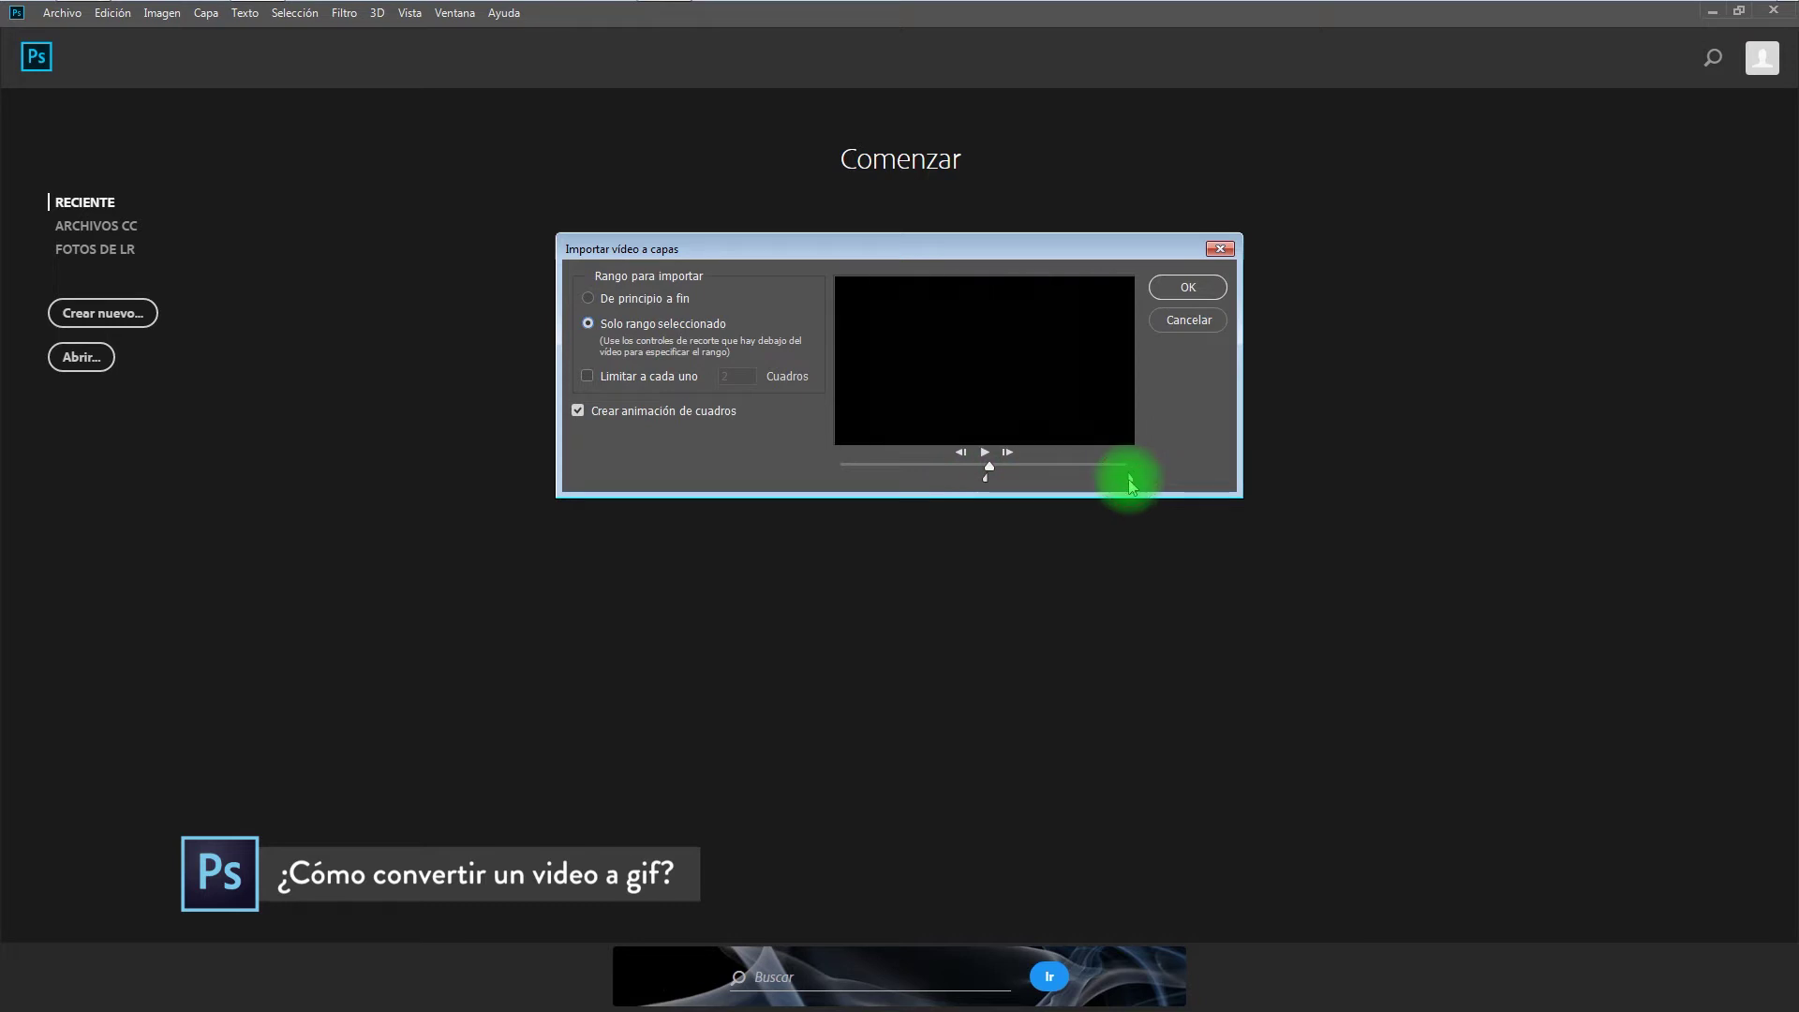
drag(1128, 480, 997, 485)
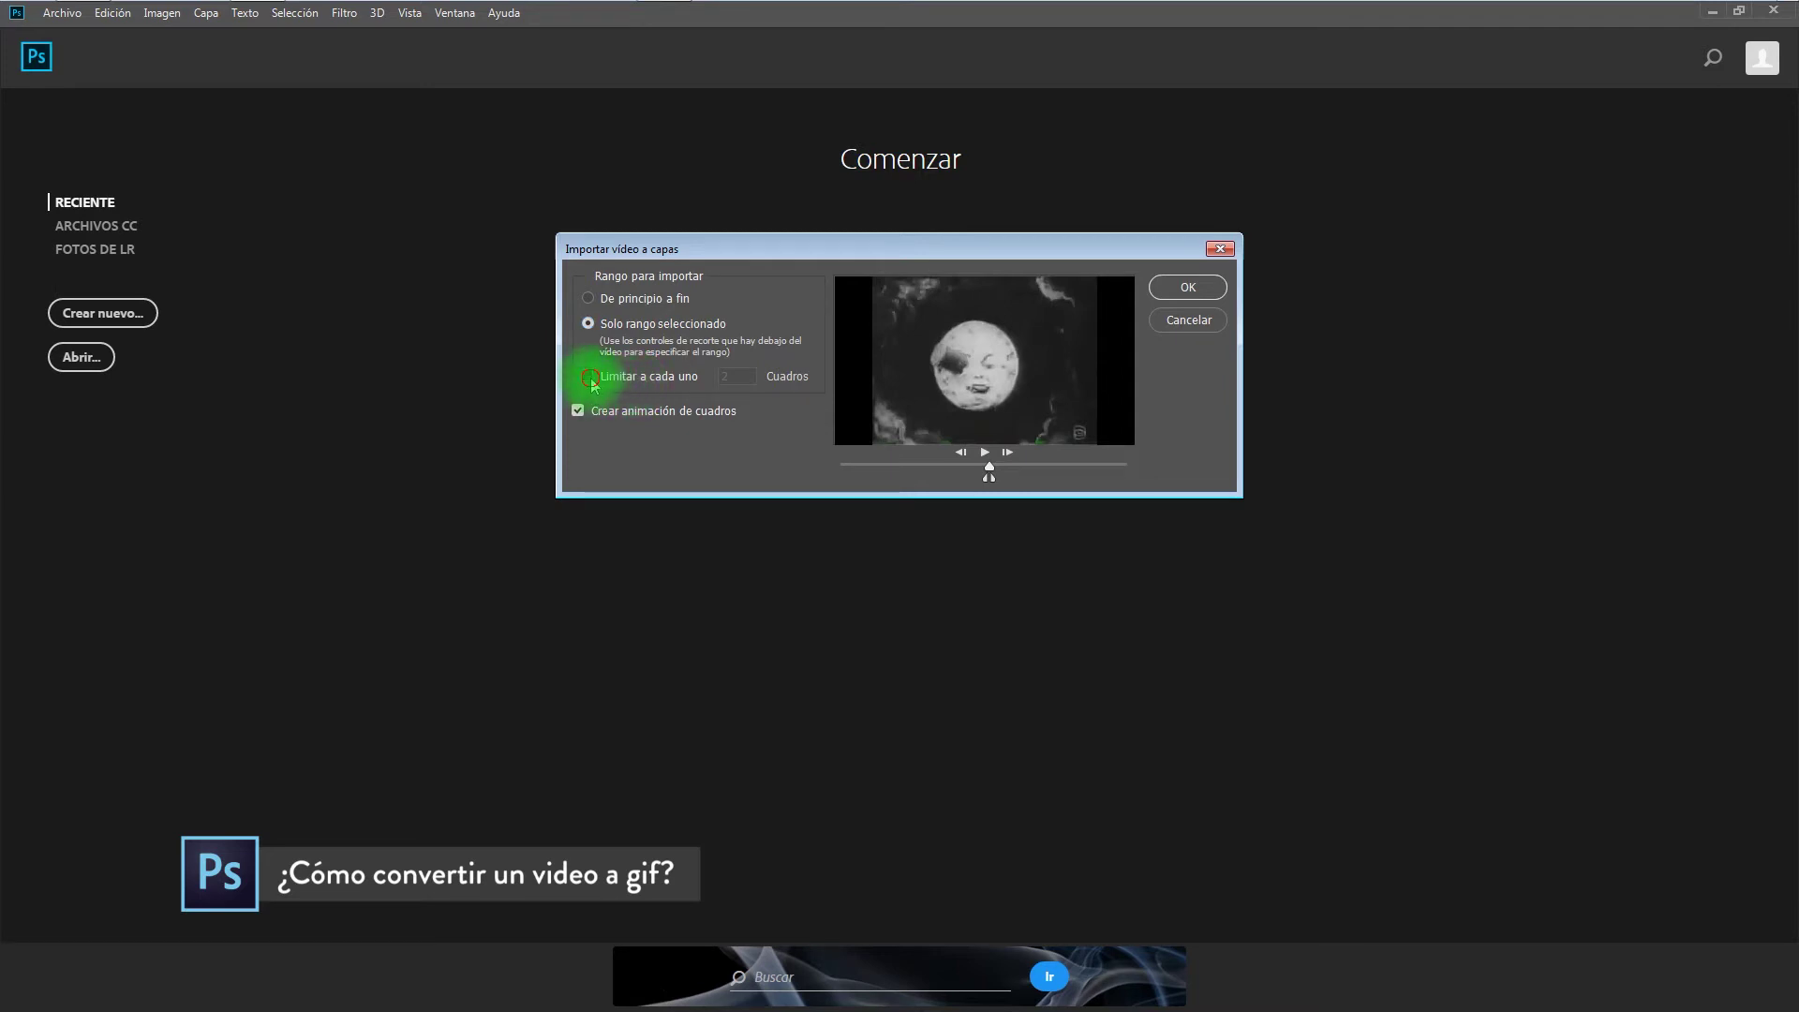
click(590, 378)
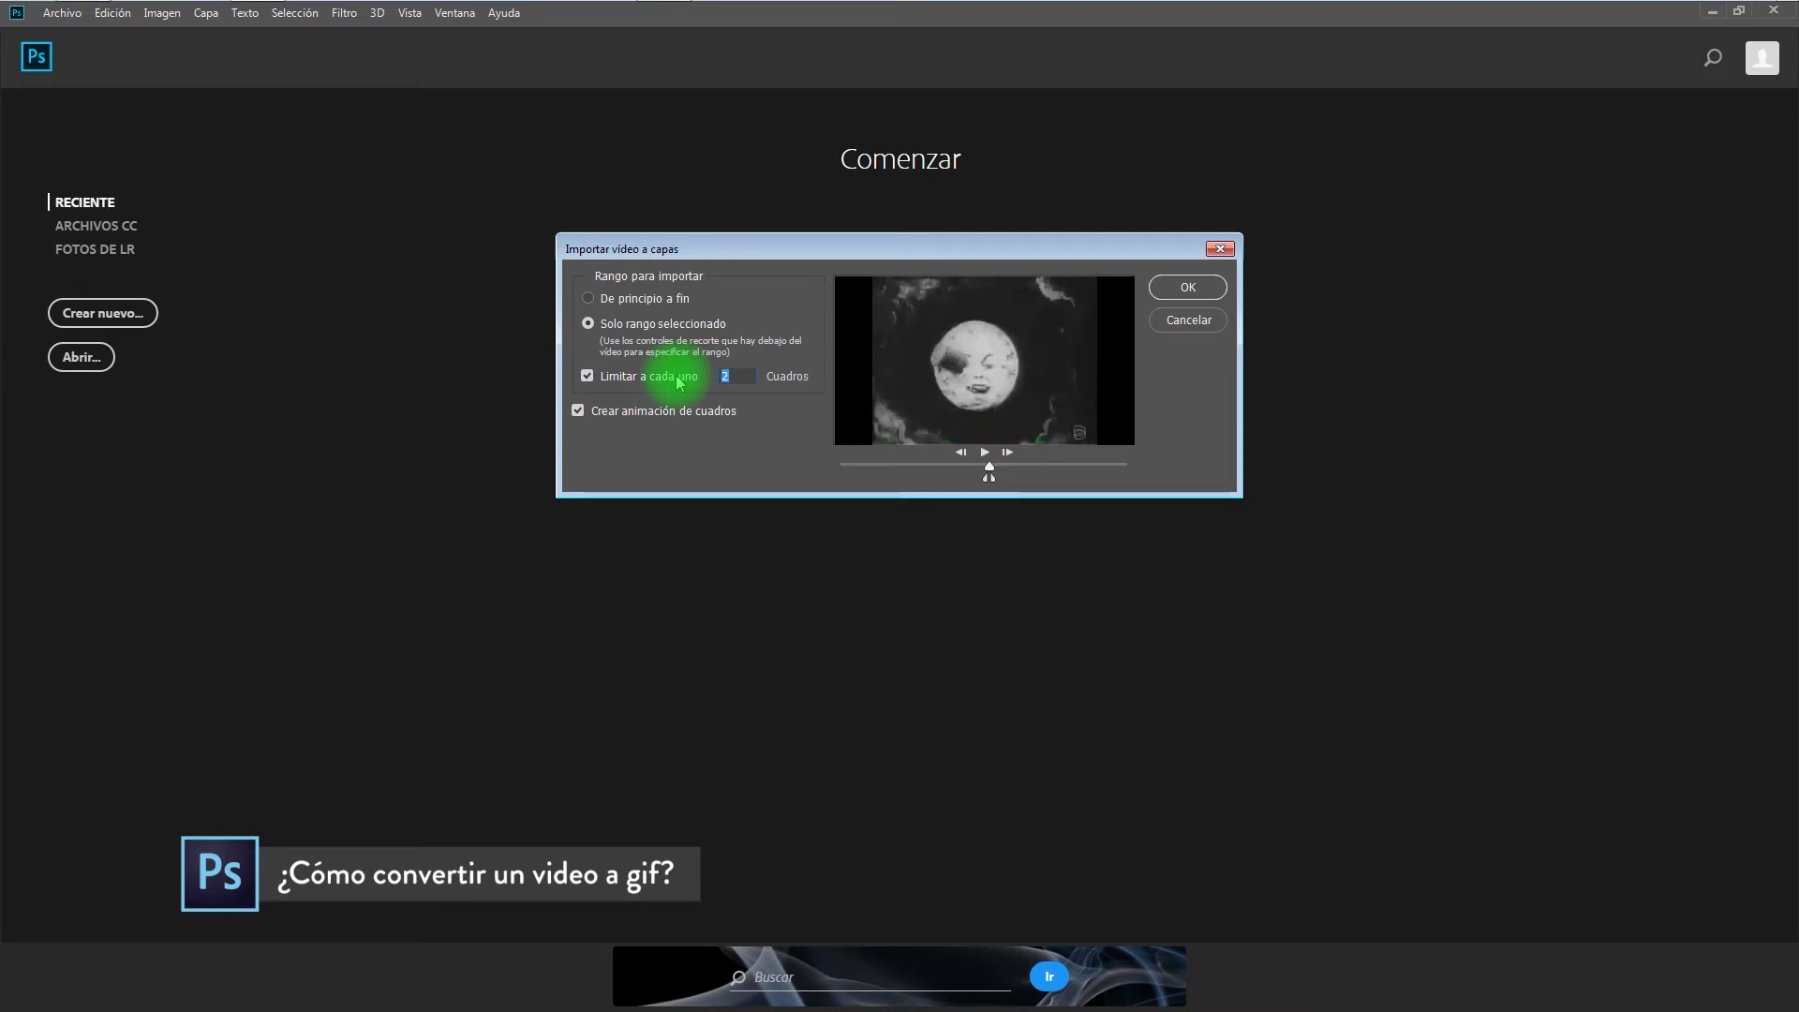
text(6)
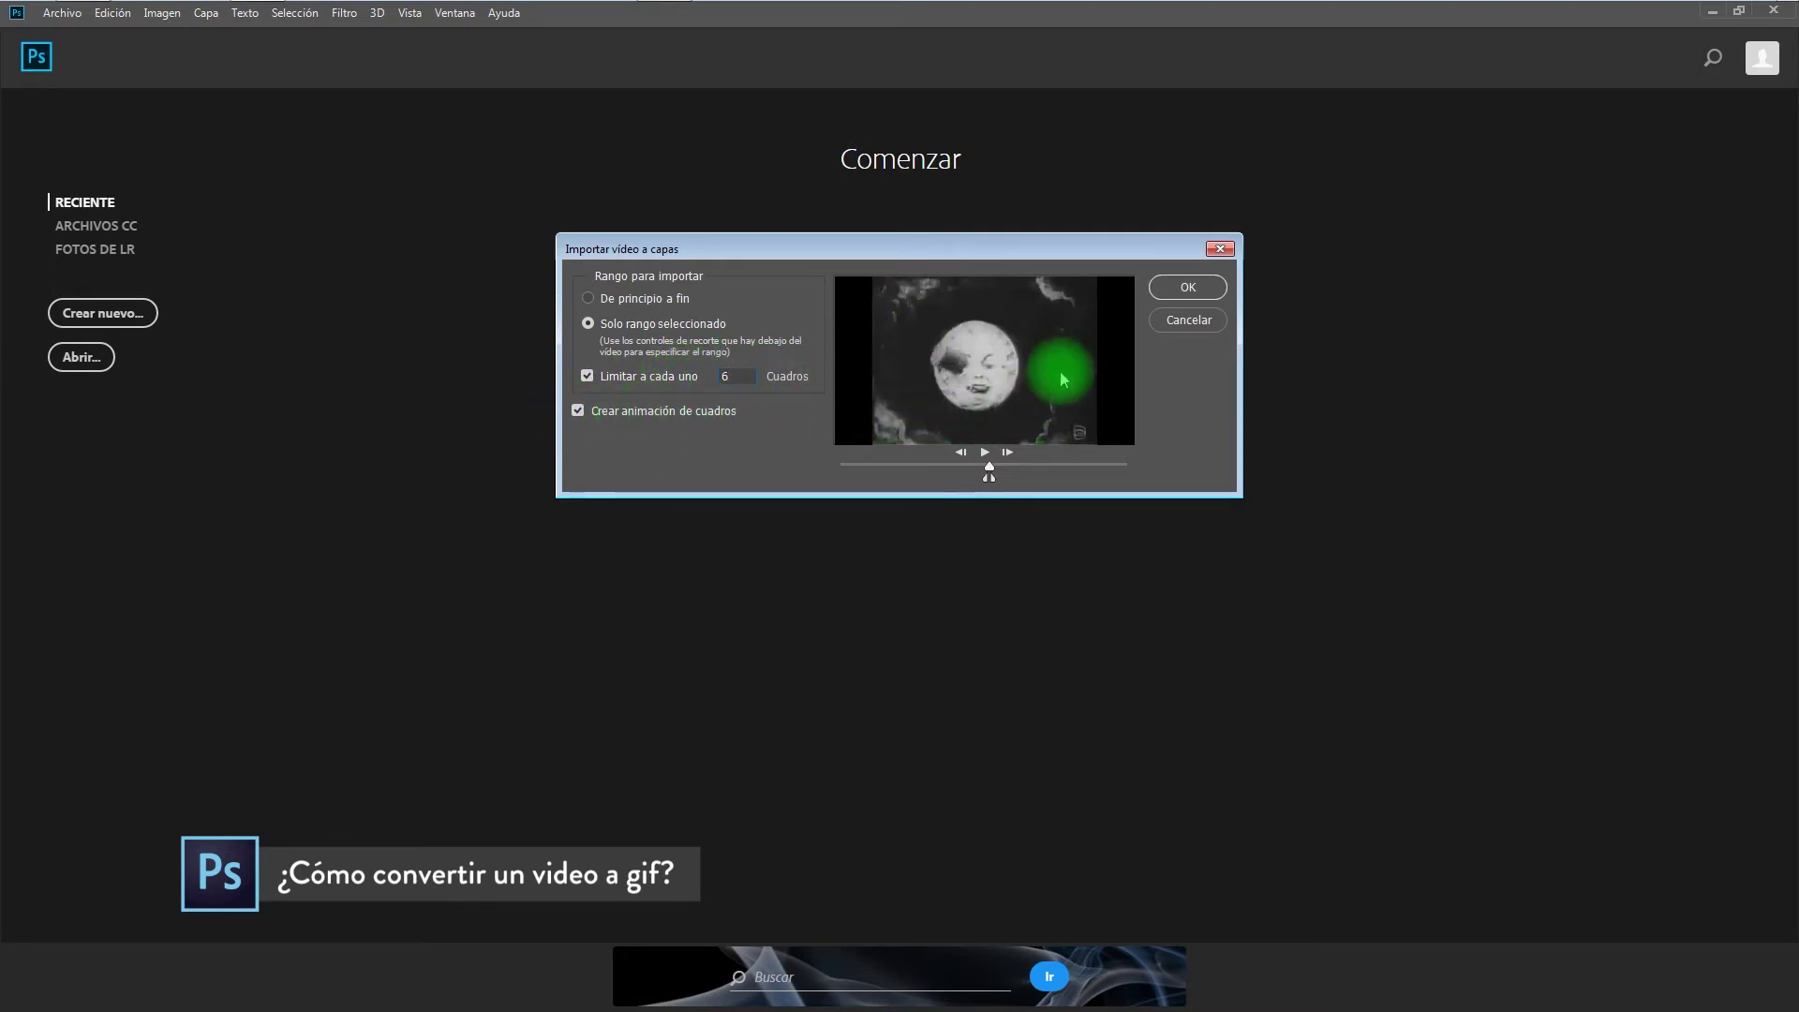
click(1187, 286)
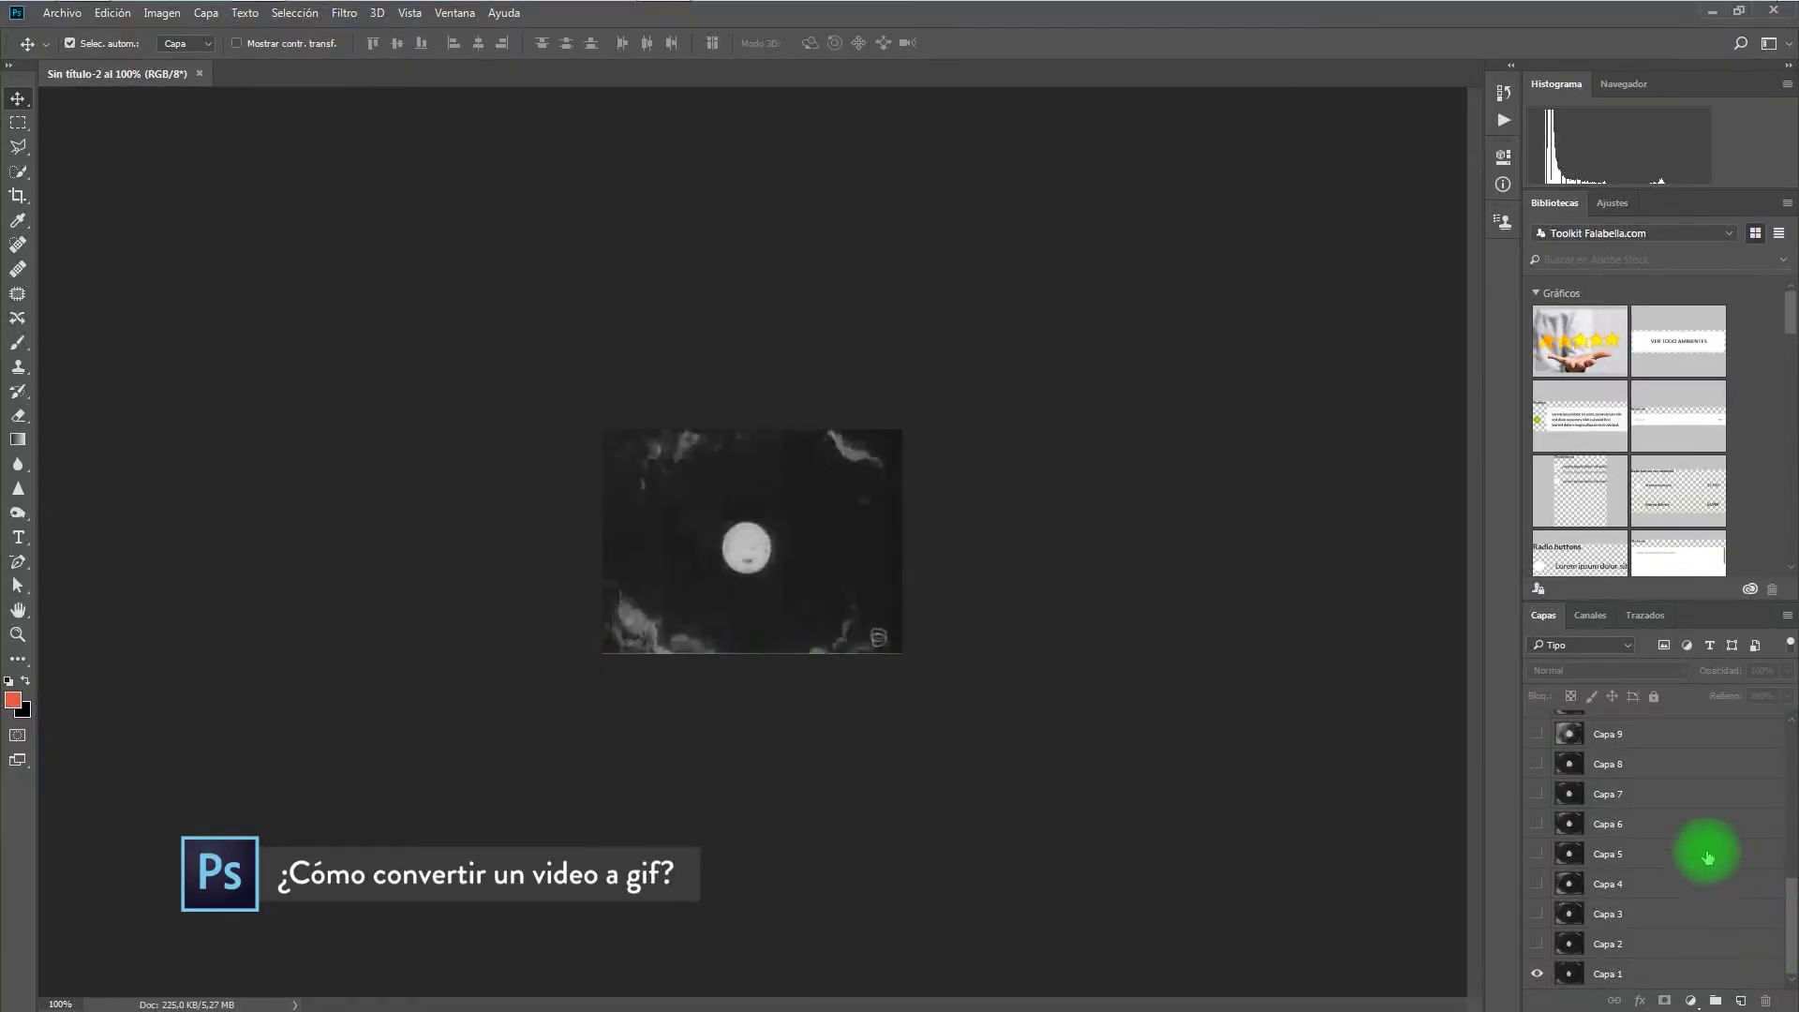
Switch to the Movimiento workspace and play the frame animation once
click(455, 12)
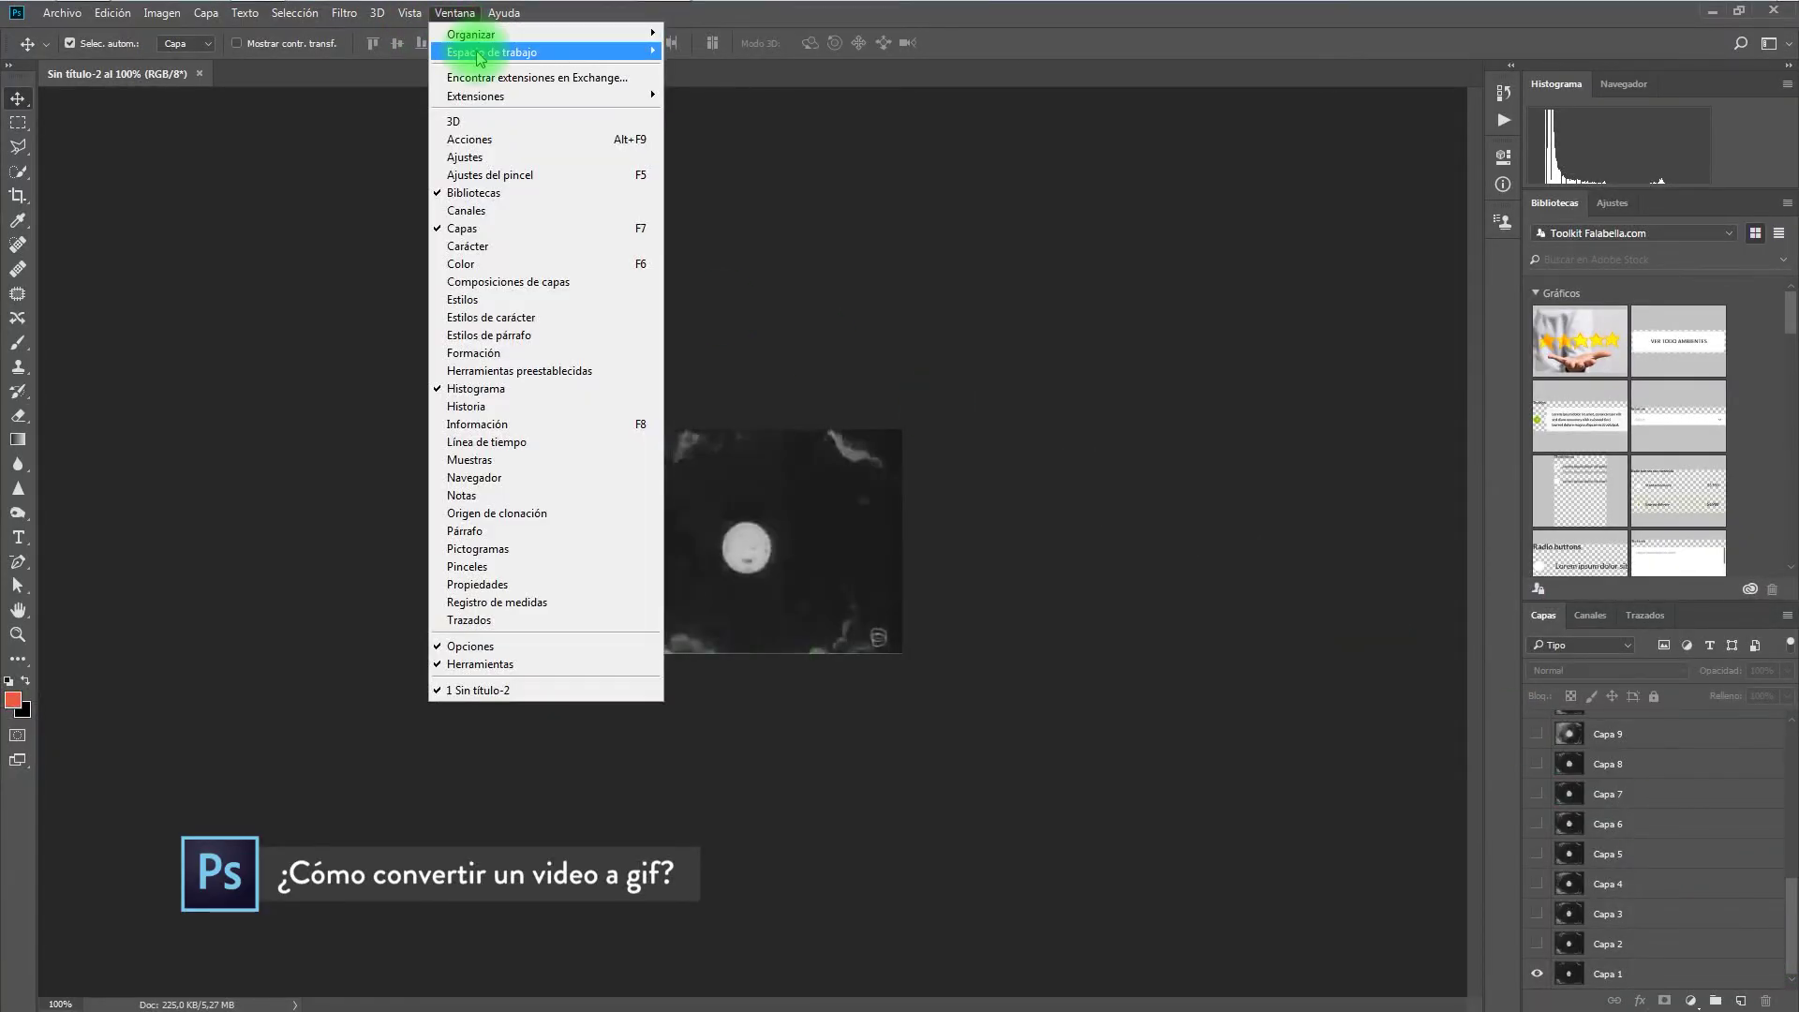
mouse_move(492, 52)
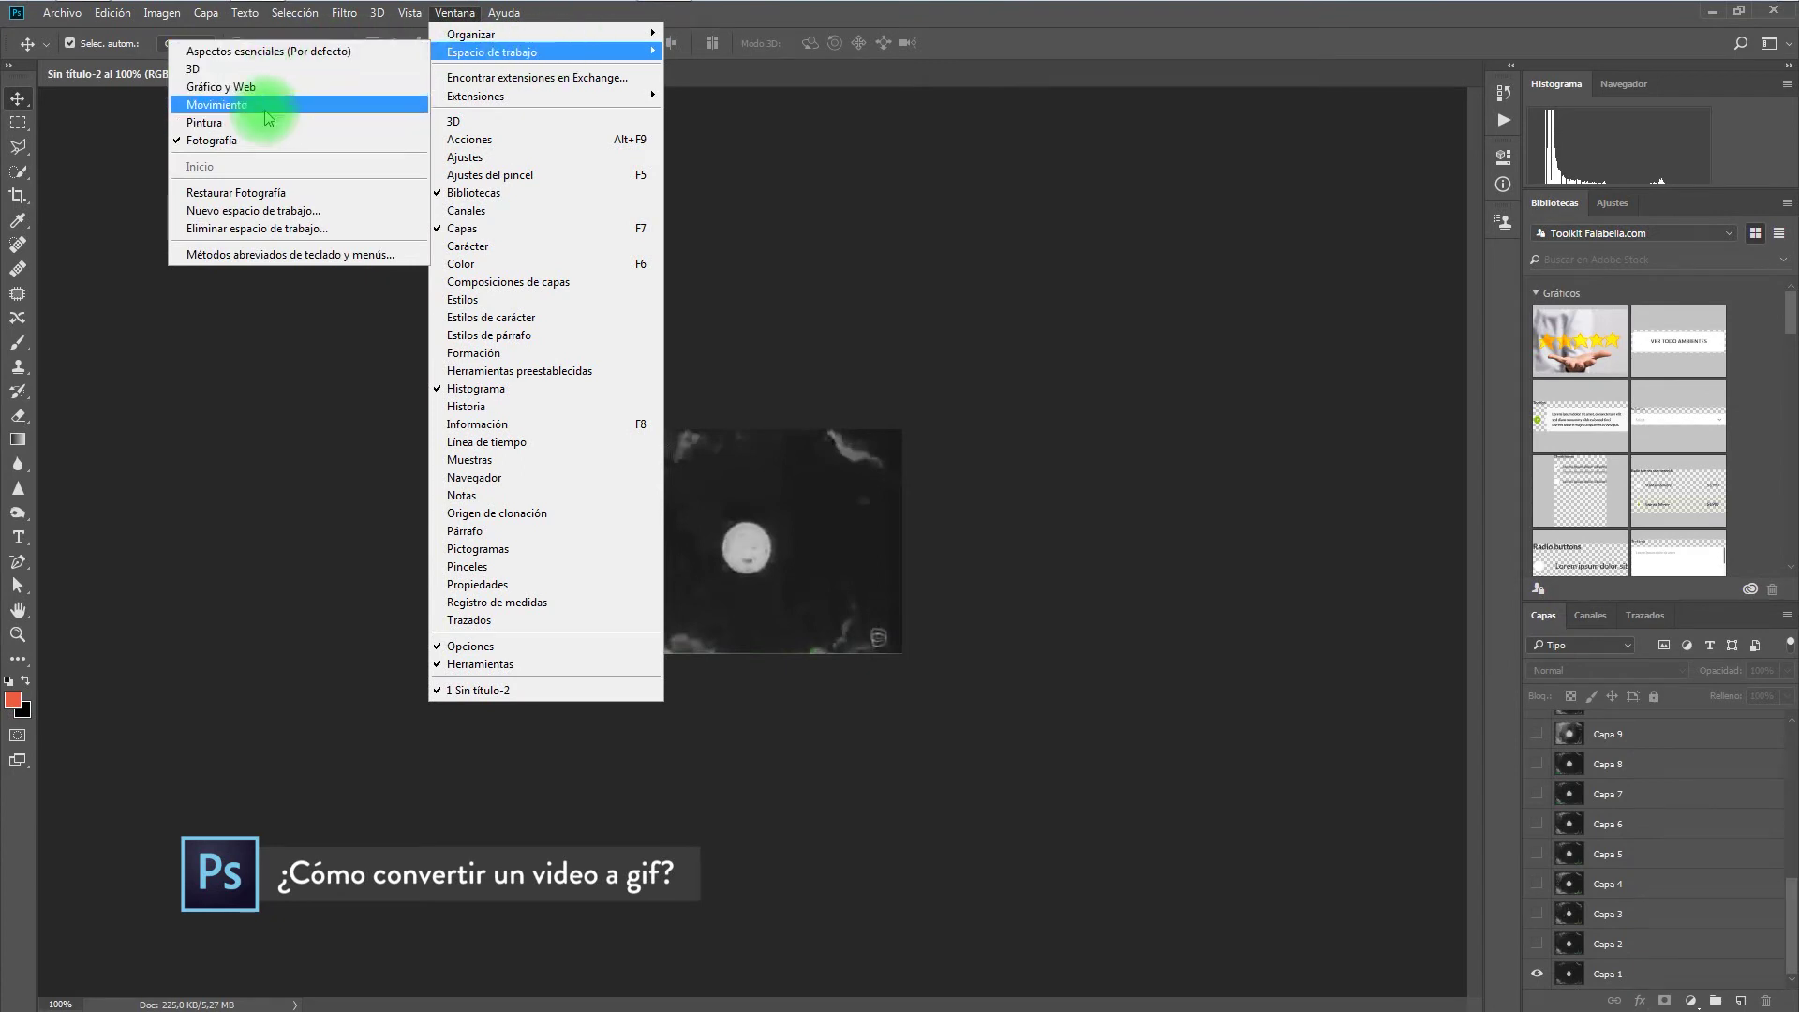
click(267, 112)
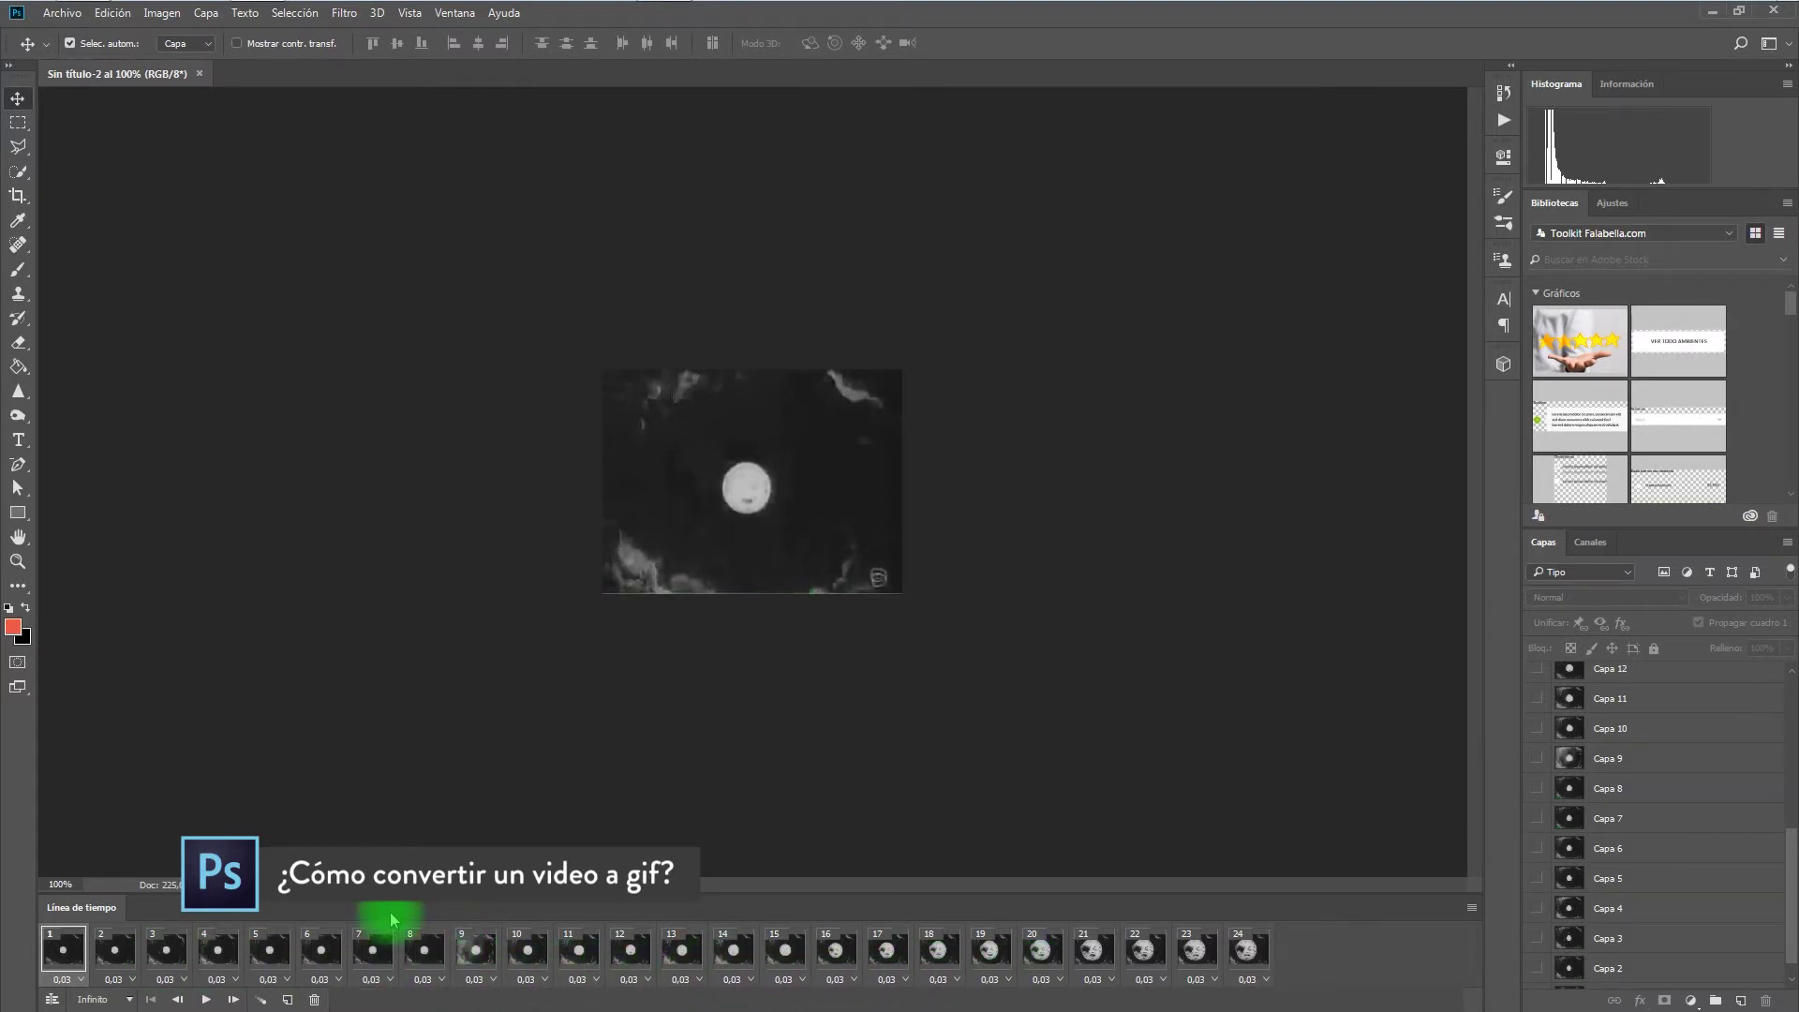
click(206, 999)
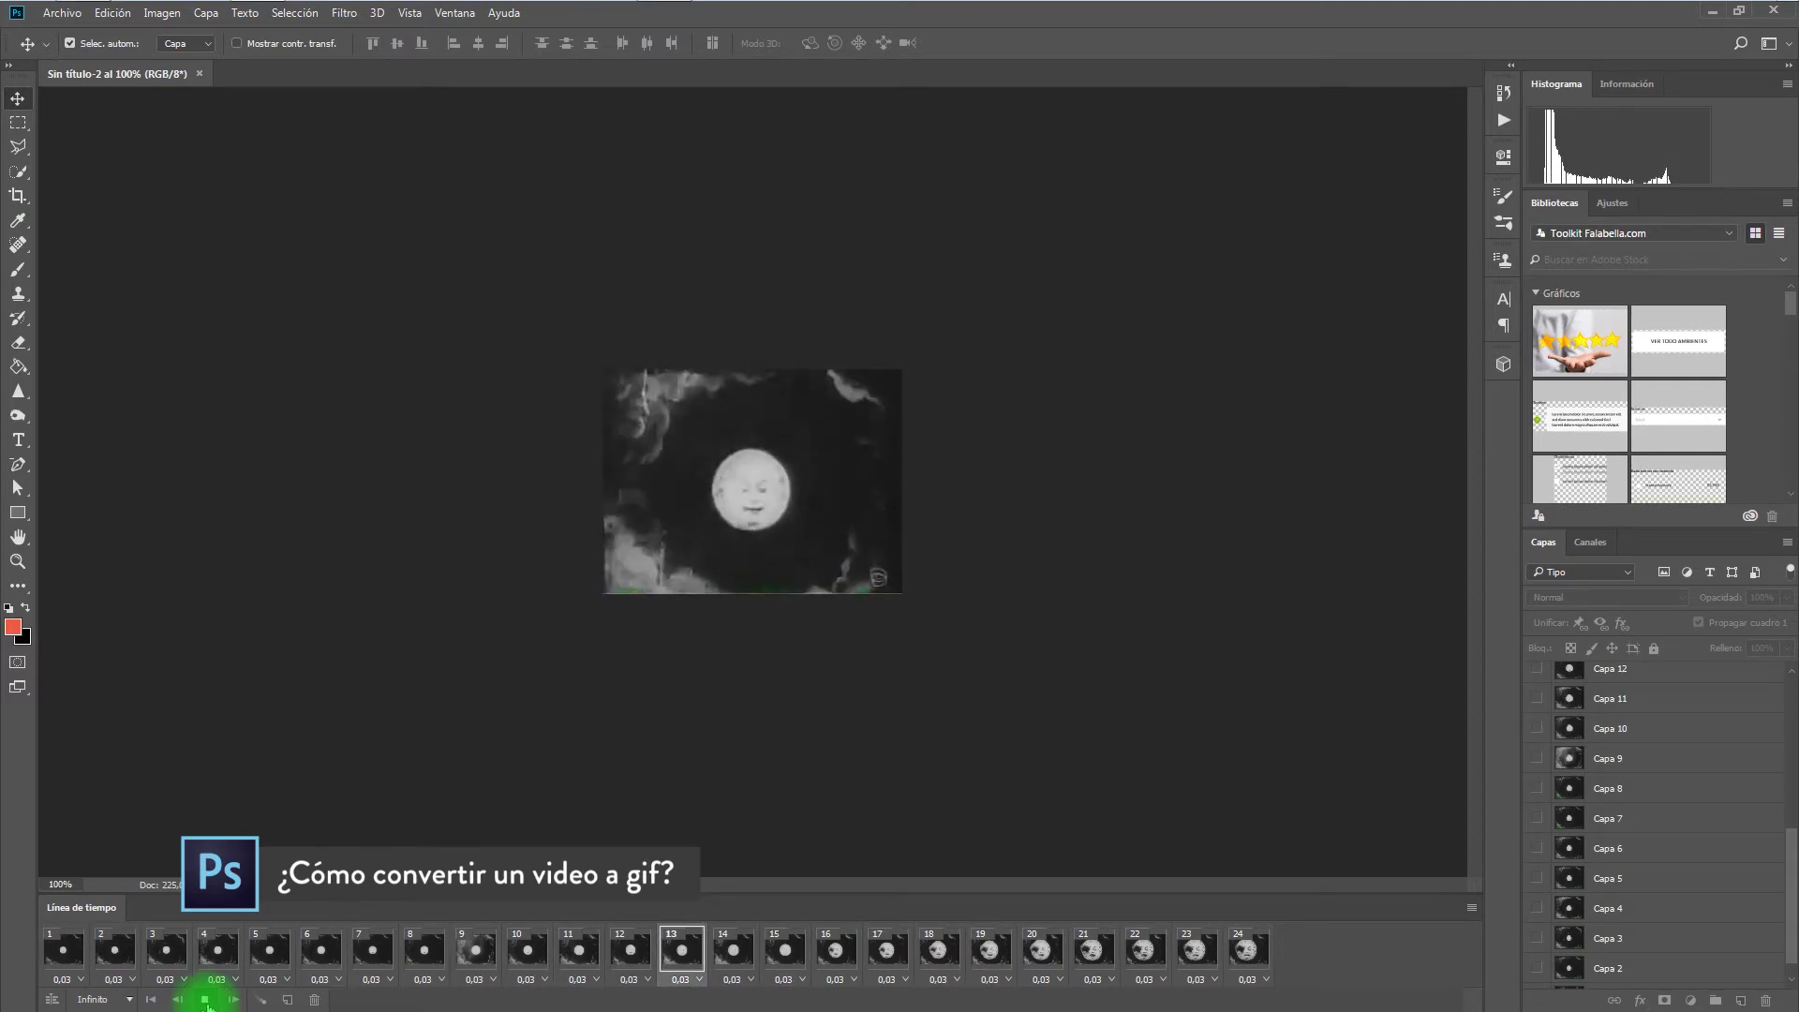
click(207, 1000)
Set all animation frames to no delay, preview playback, and open the Archivo menu
click(1475, 909)
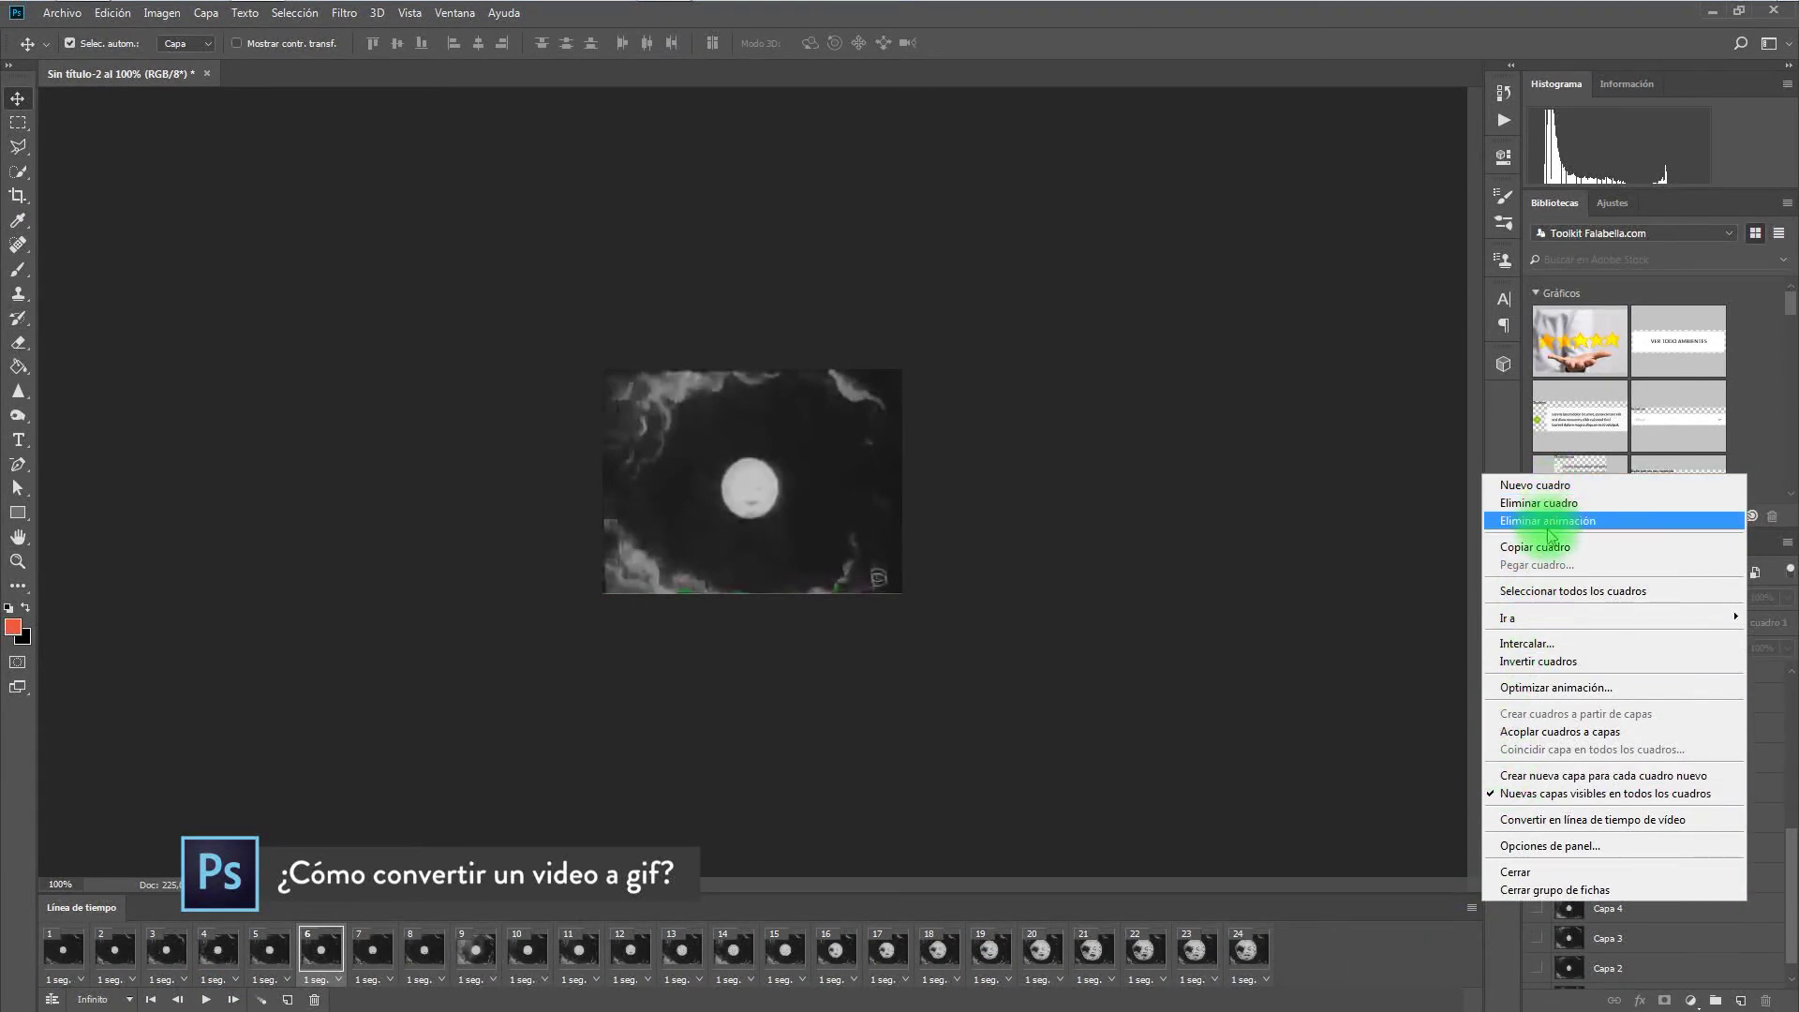
click(1551, 592)
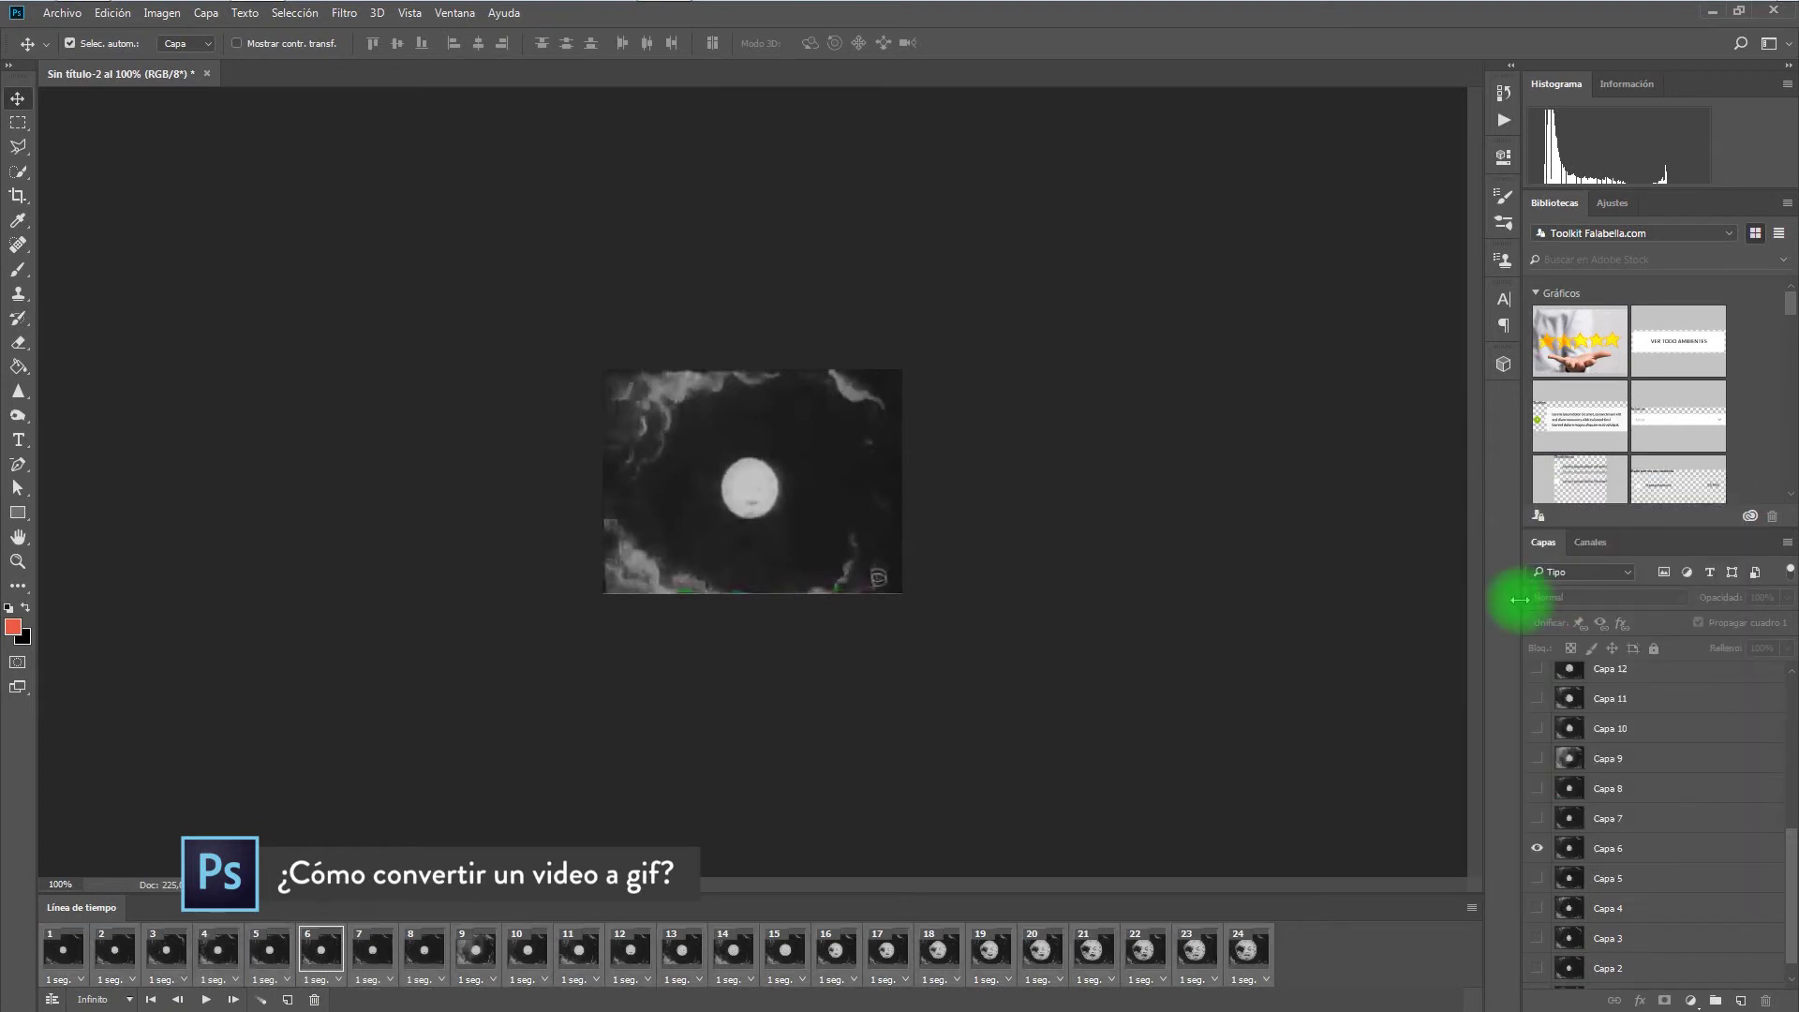
click(130, 983)
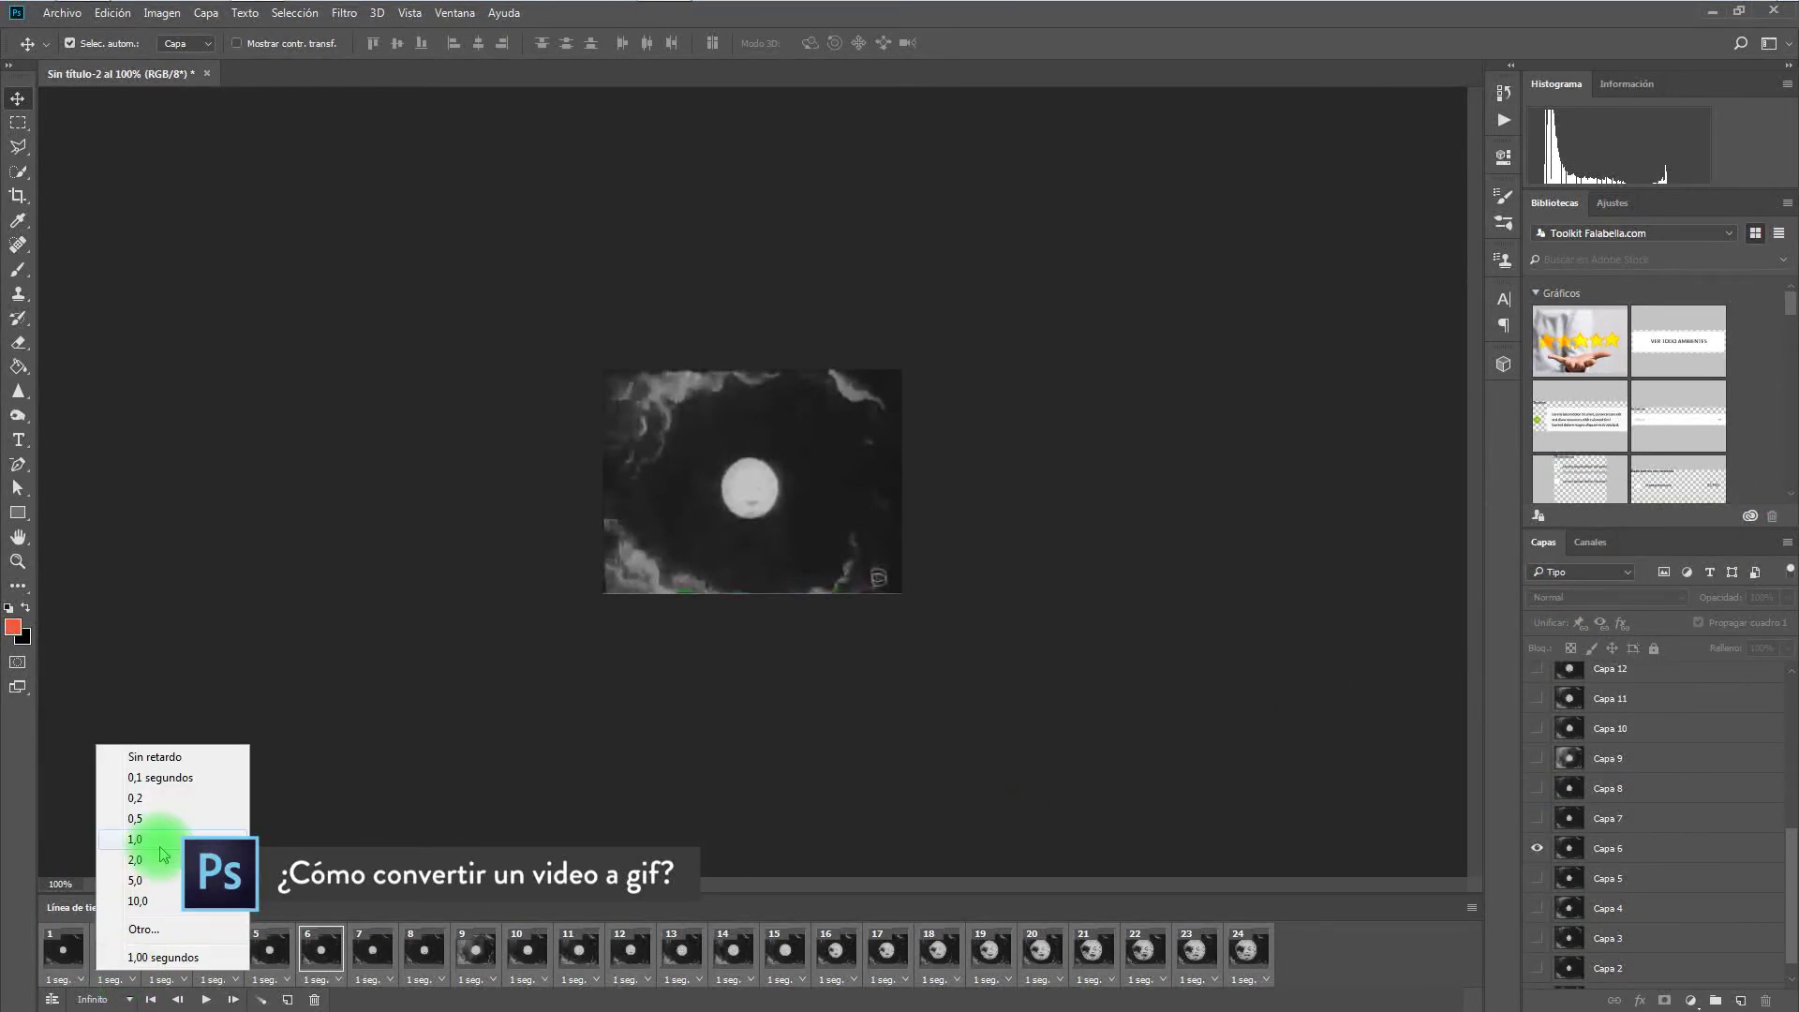
click(150, 740)
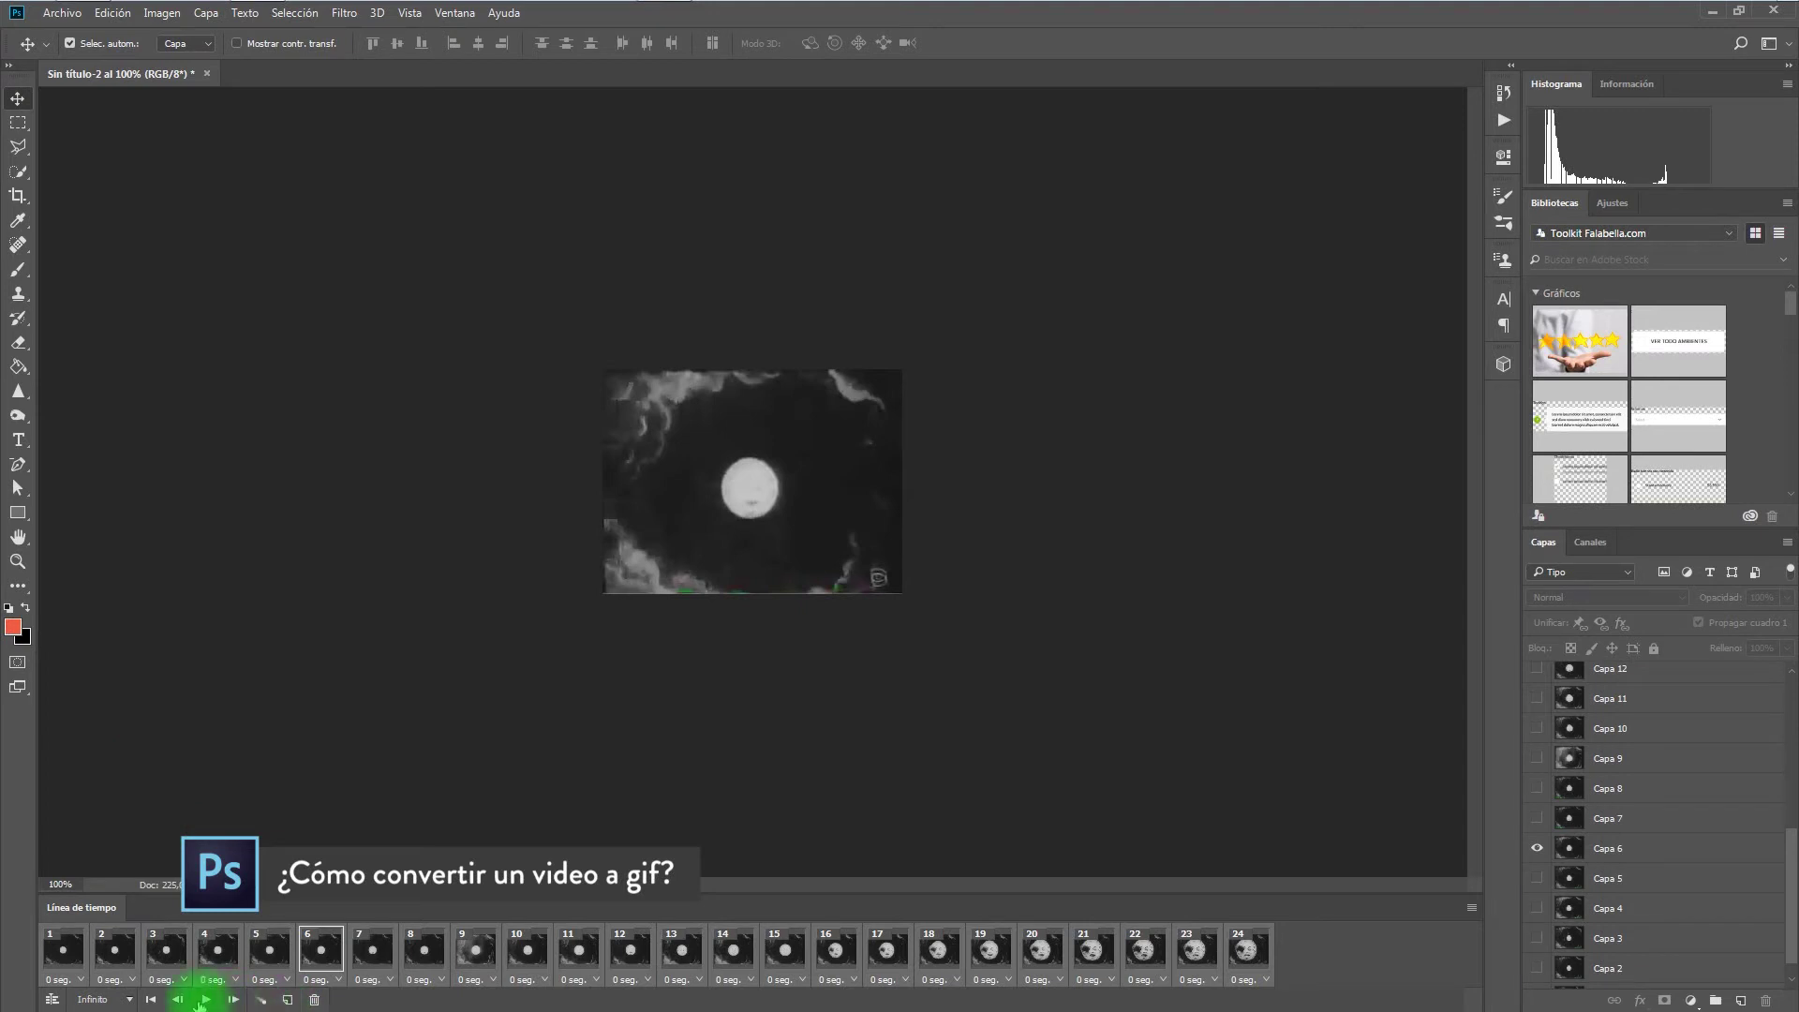
click(202, 1000)
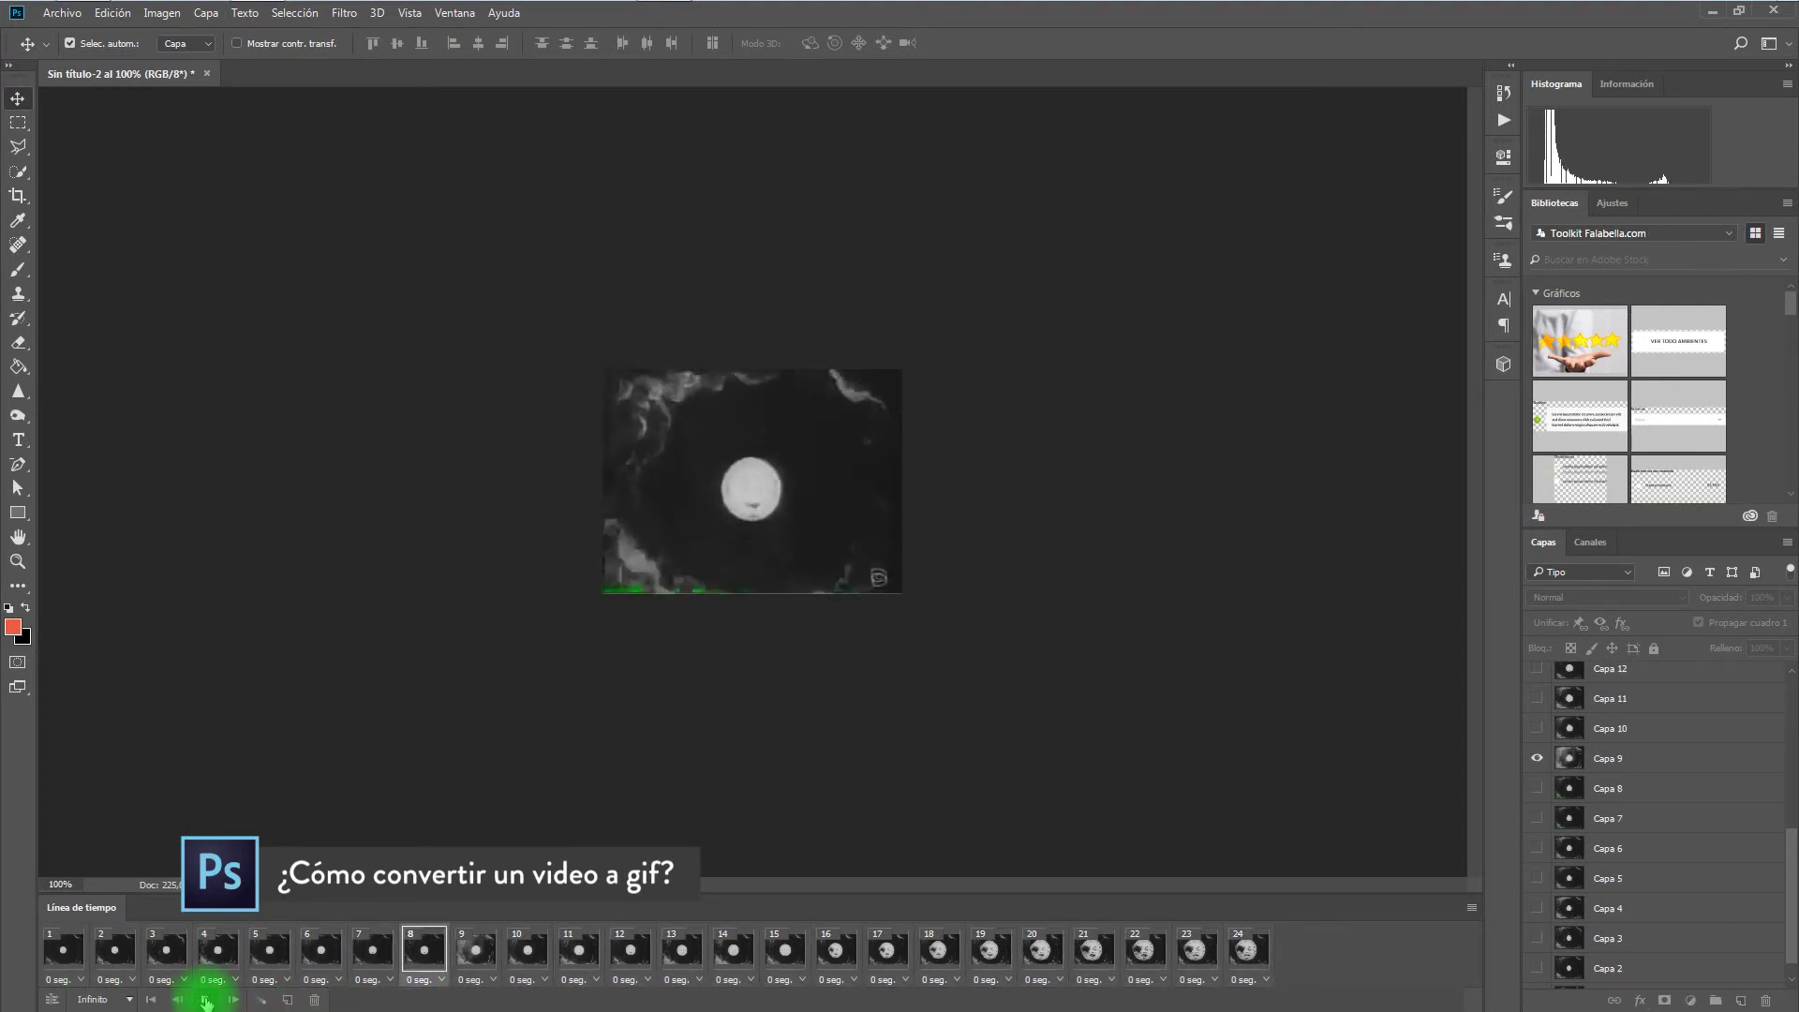
click(206, 1000)
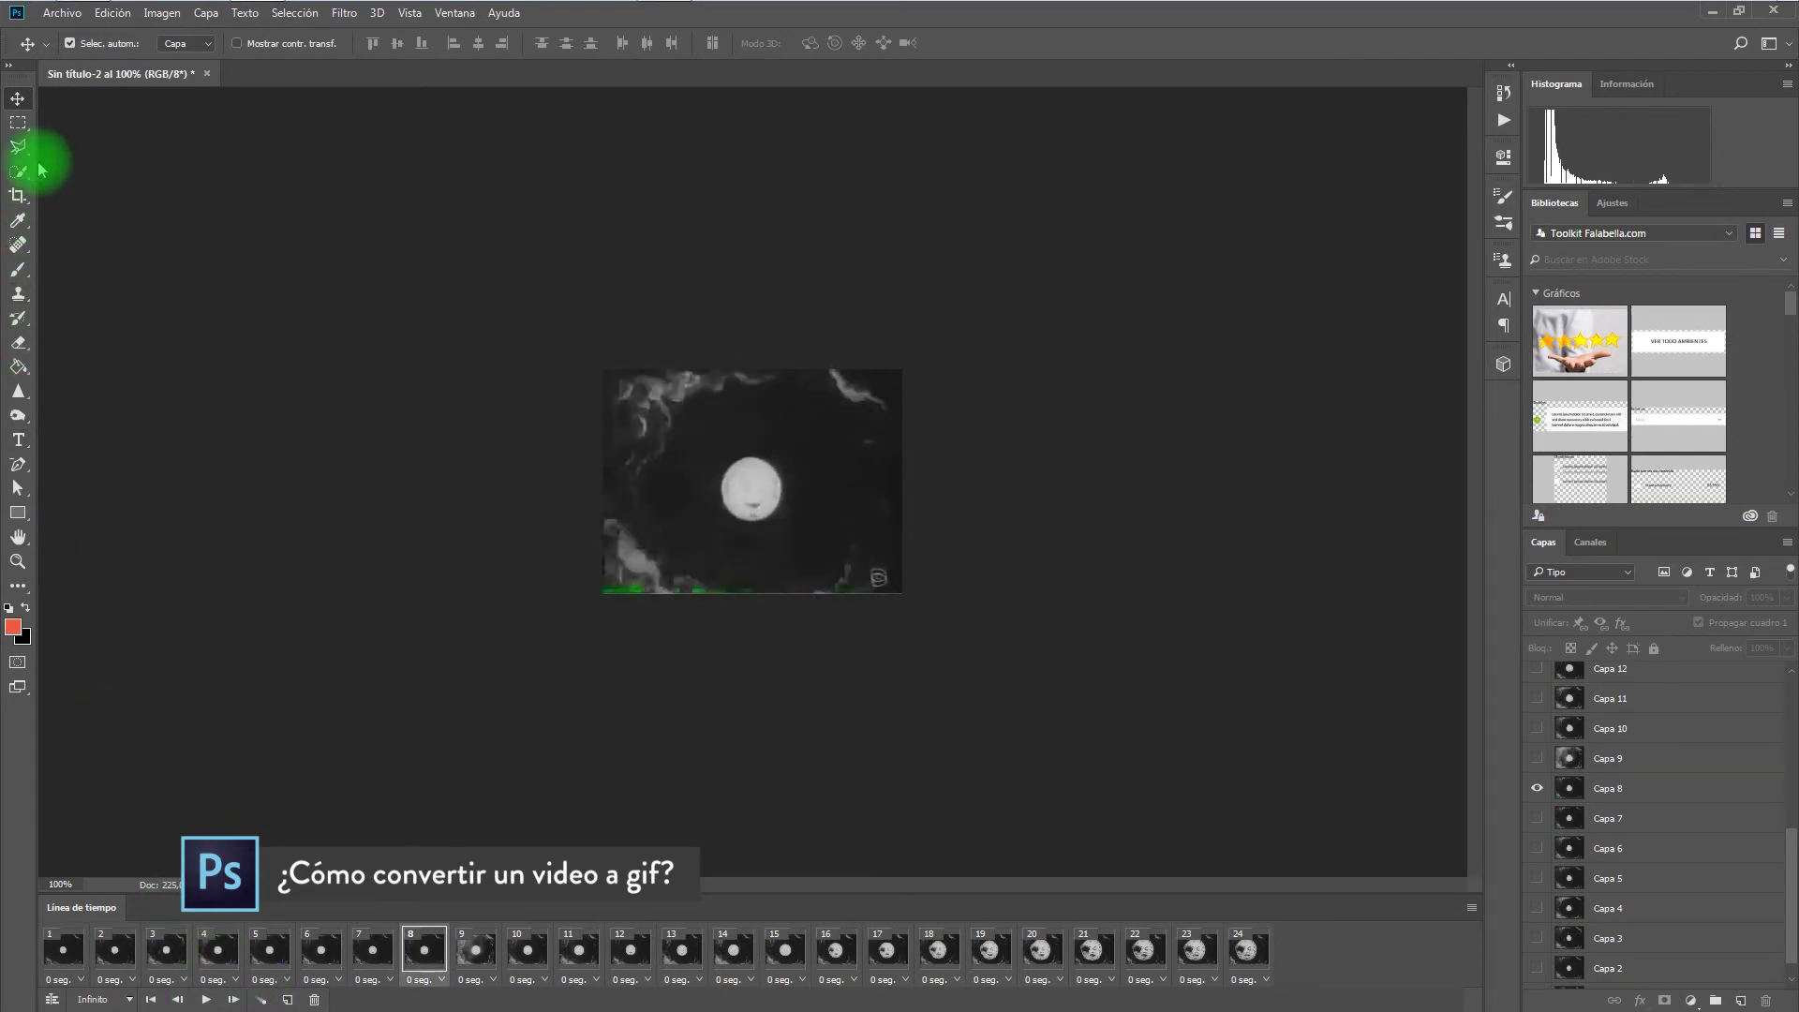
click(62, 13)
mouse_move(76, 245)
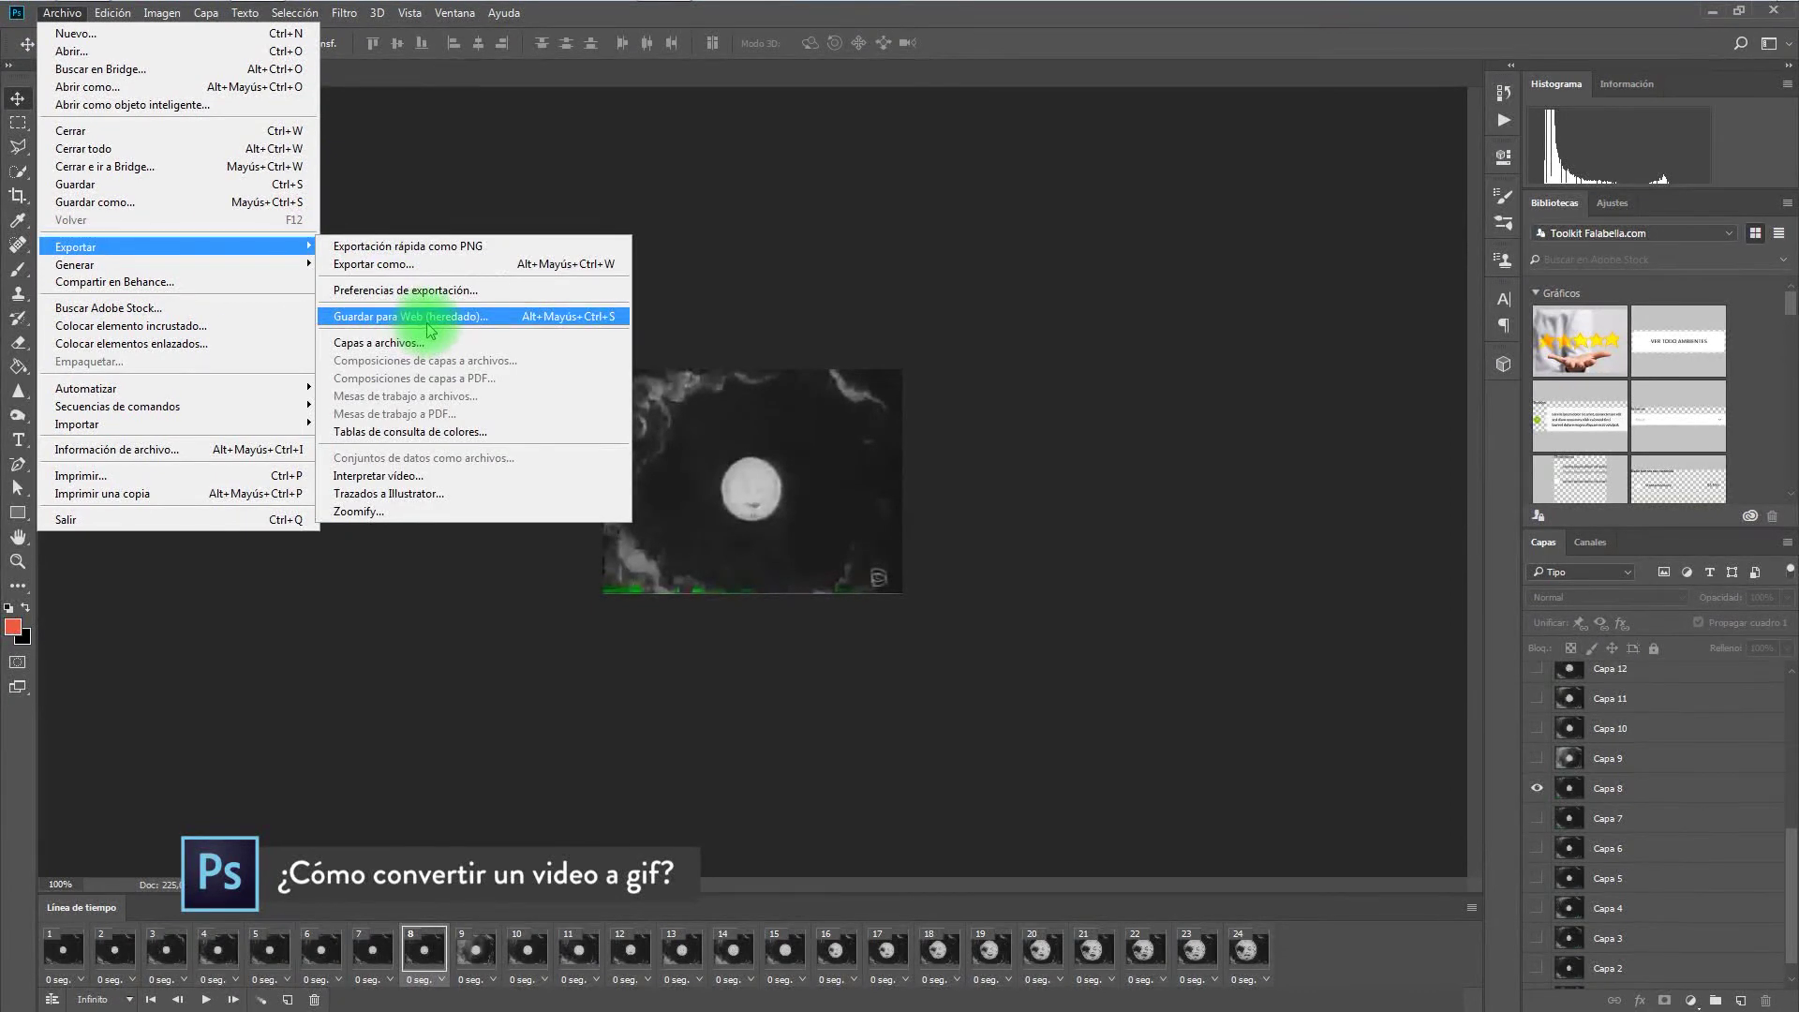
In Guardar para Web, keep GIF format, use 64 colours, and loop Infinito
click(428, 318)
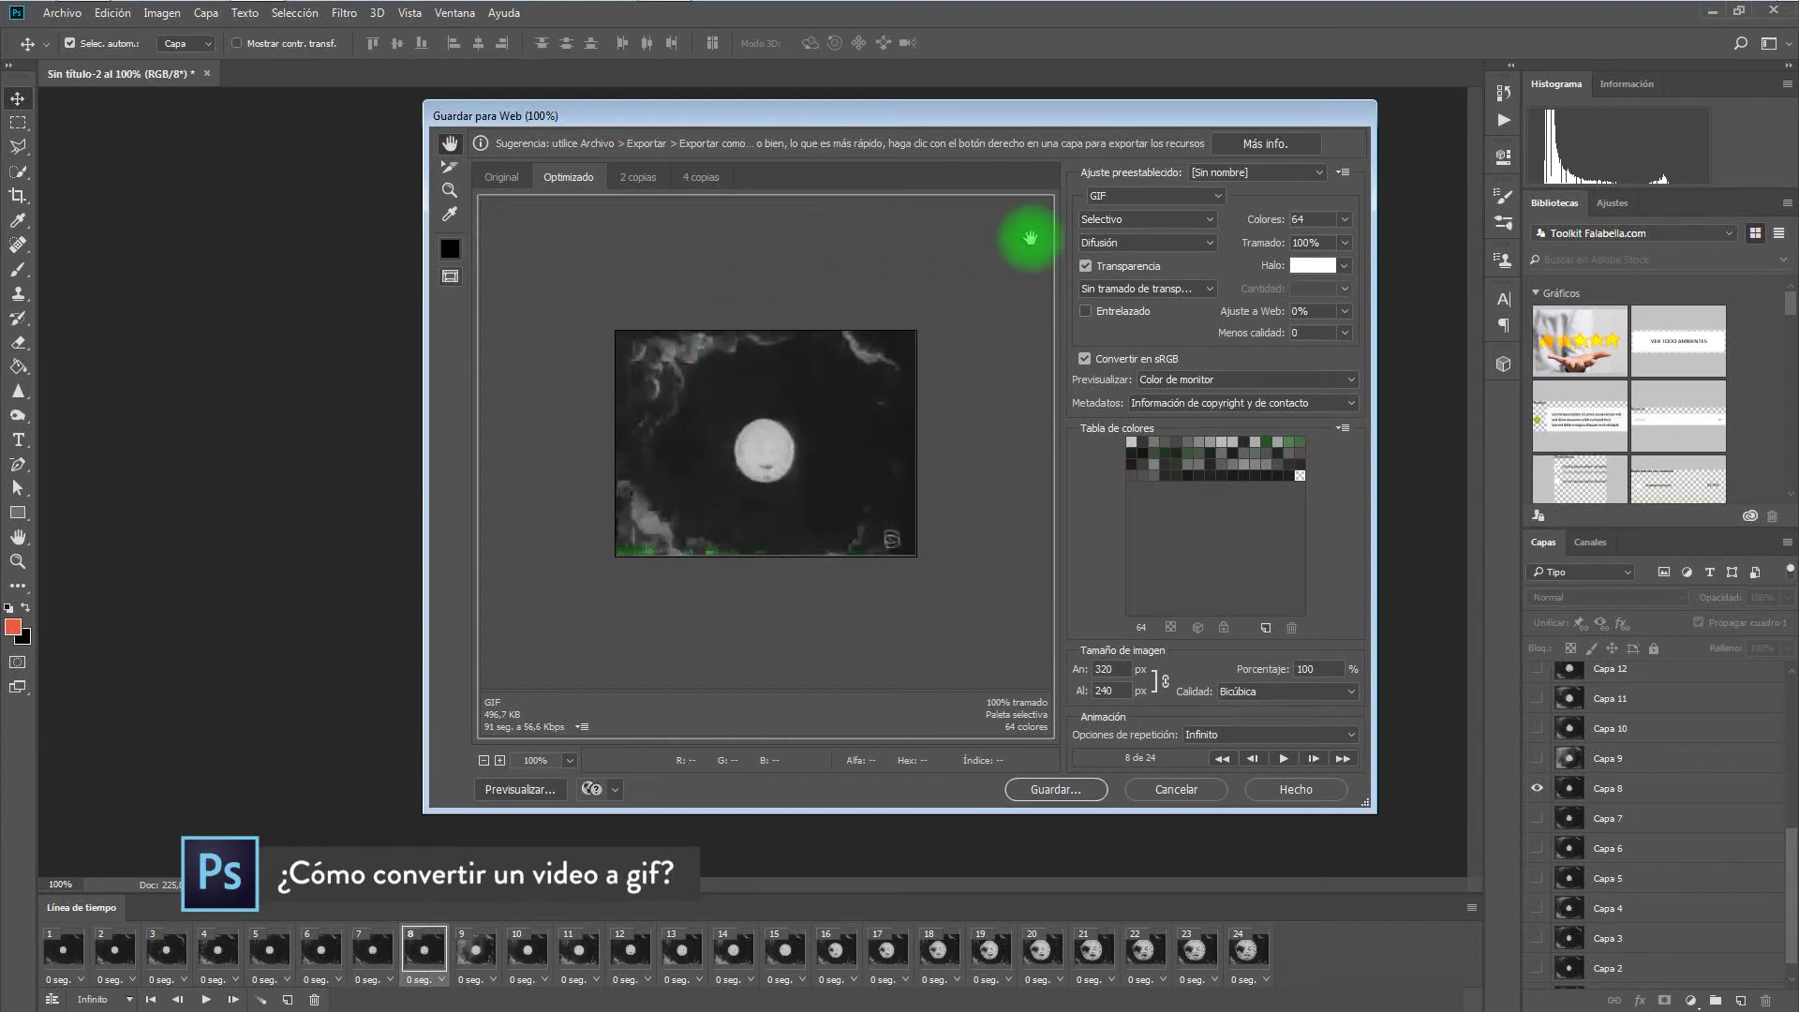
click(1134, 197)
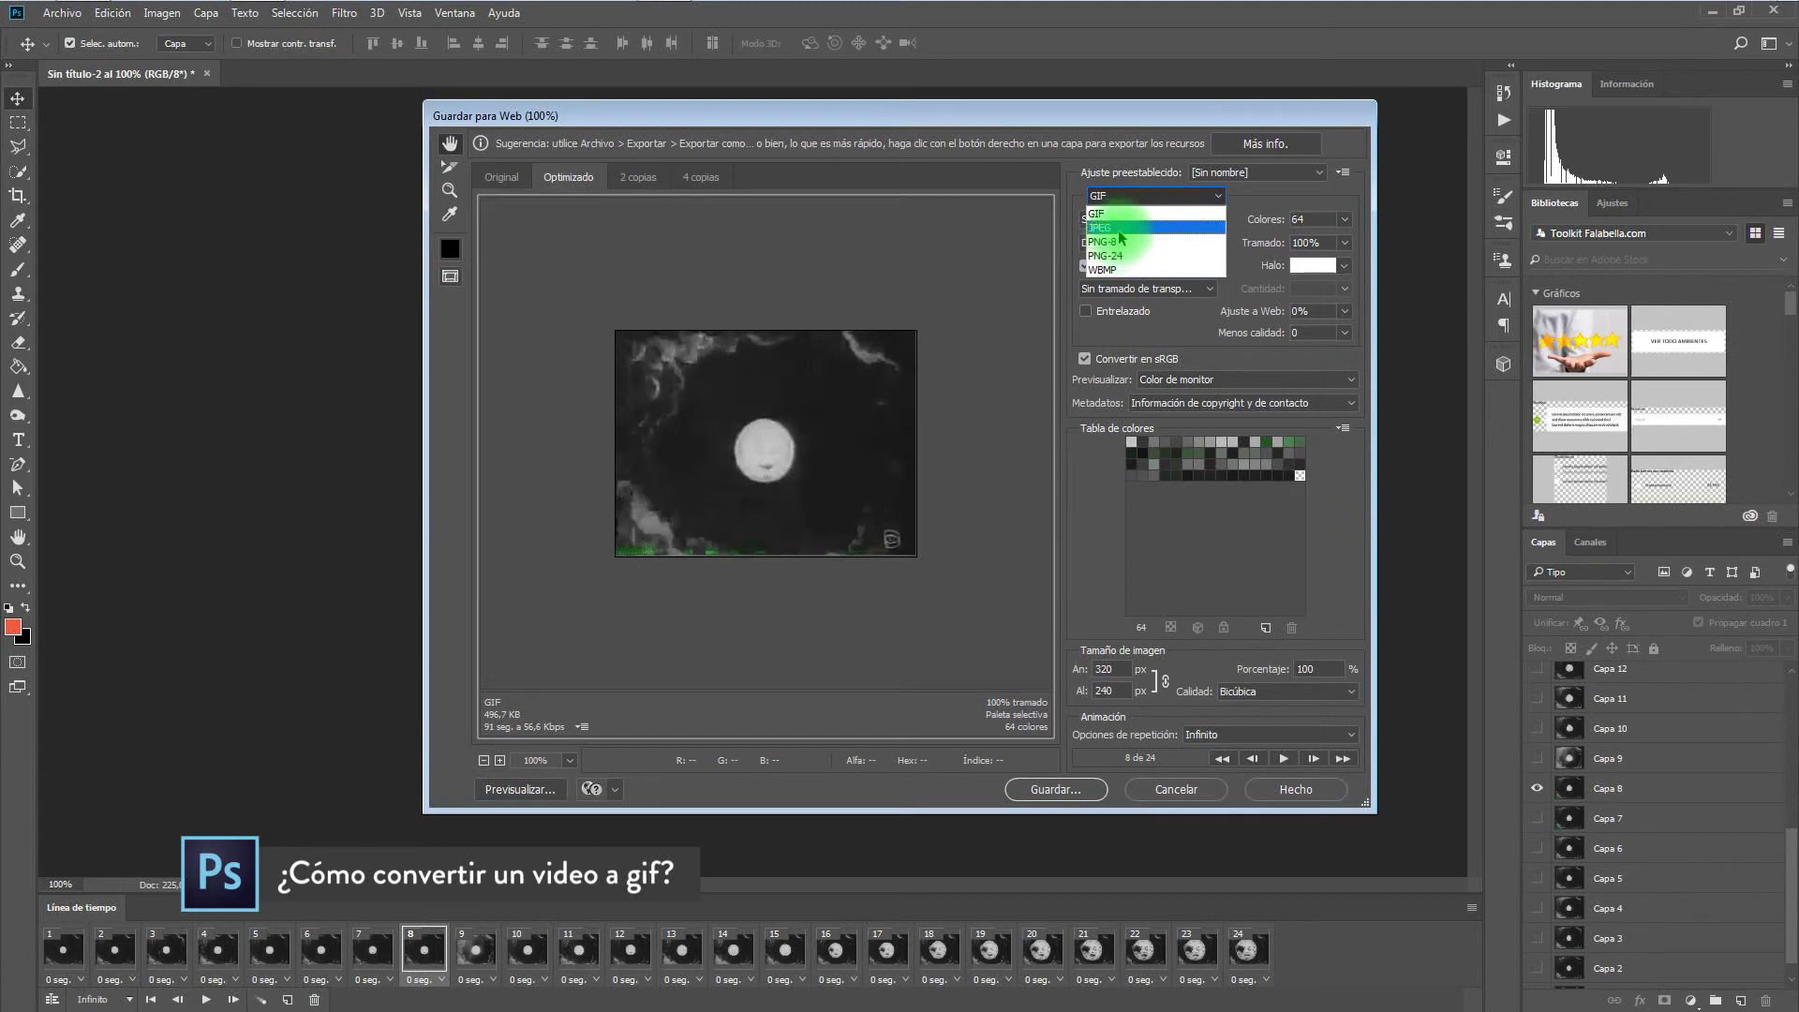
click(1116, 213)
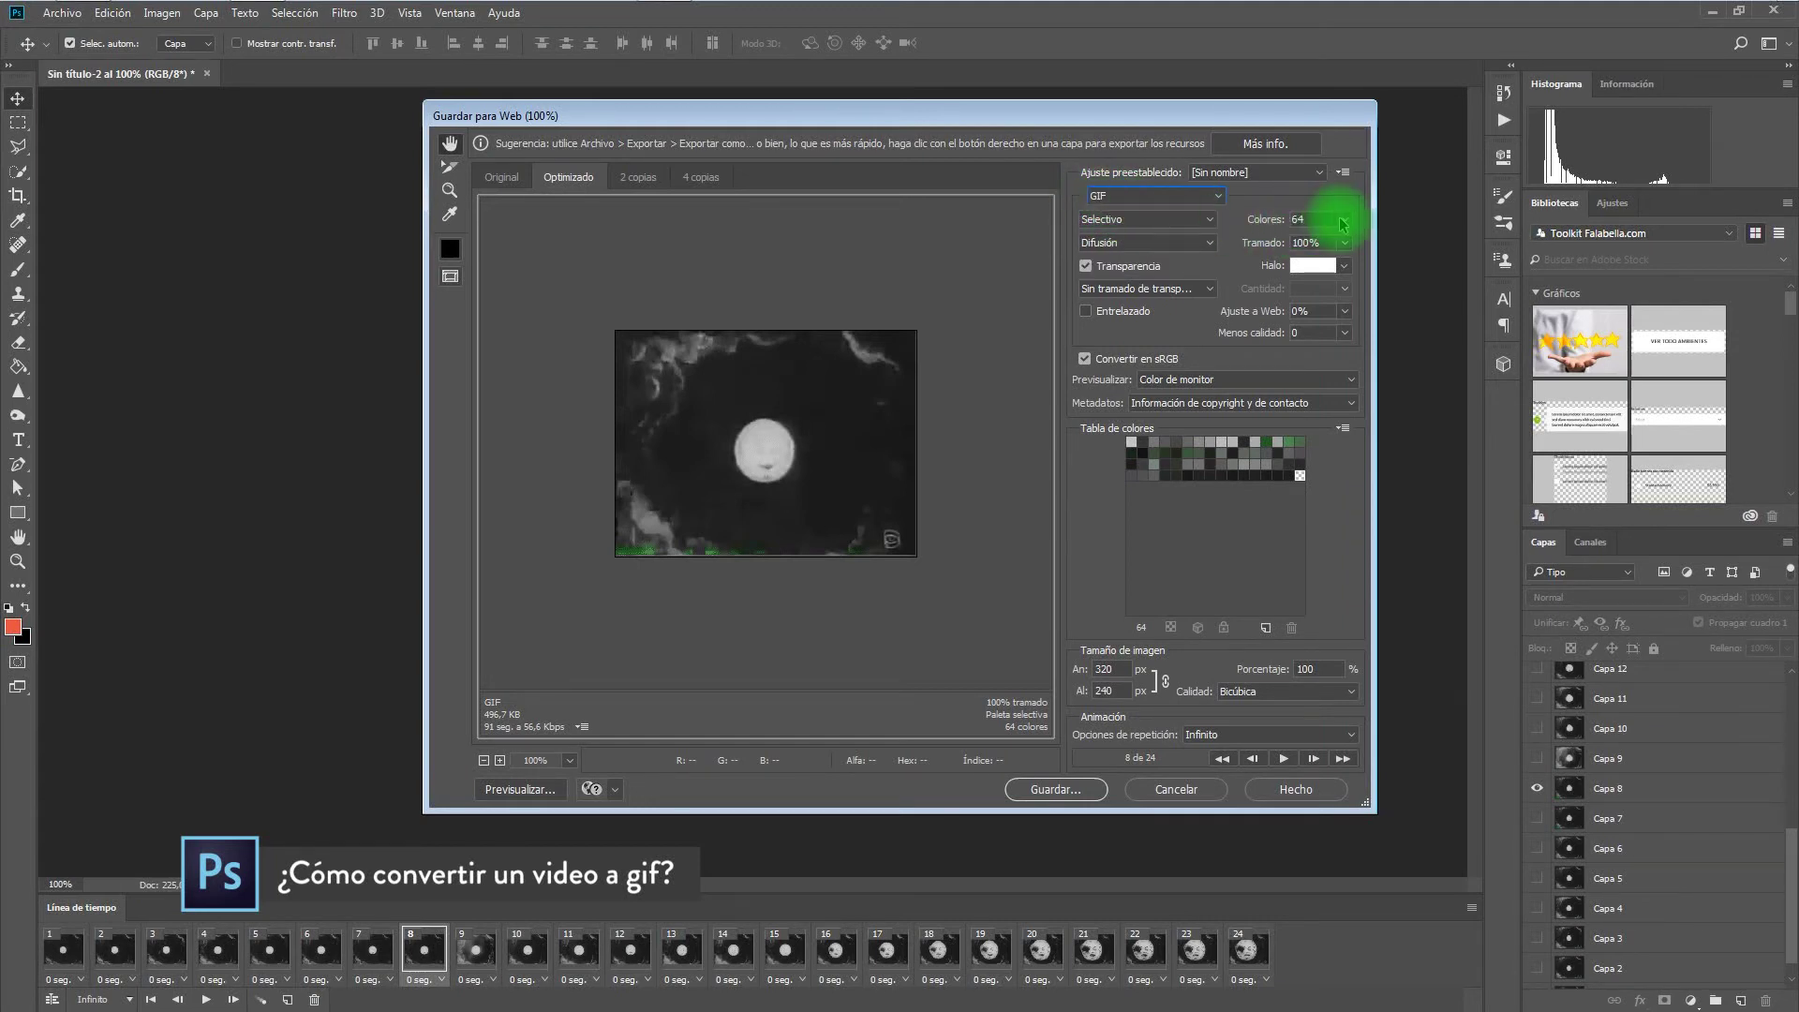
click(1346, 219)
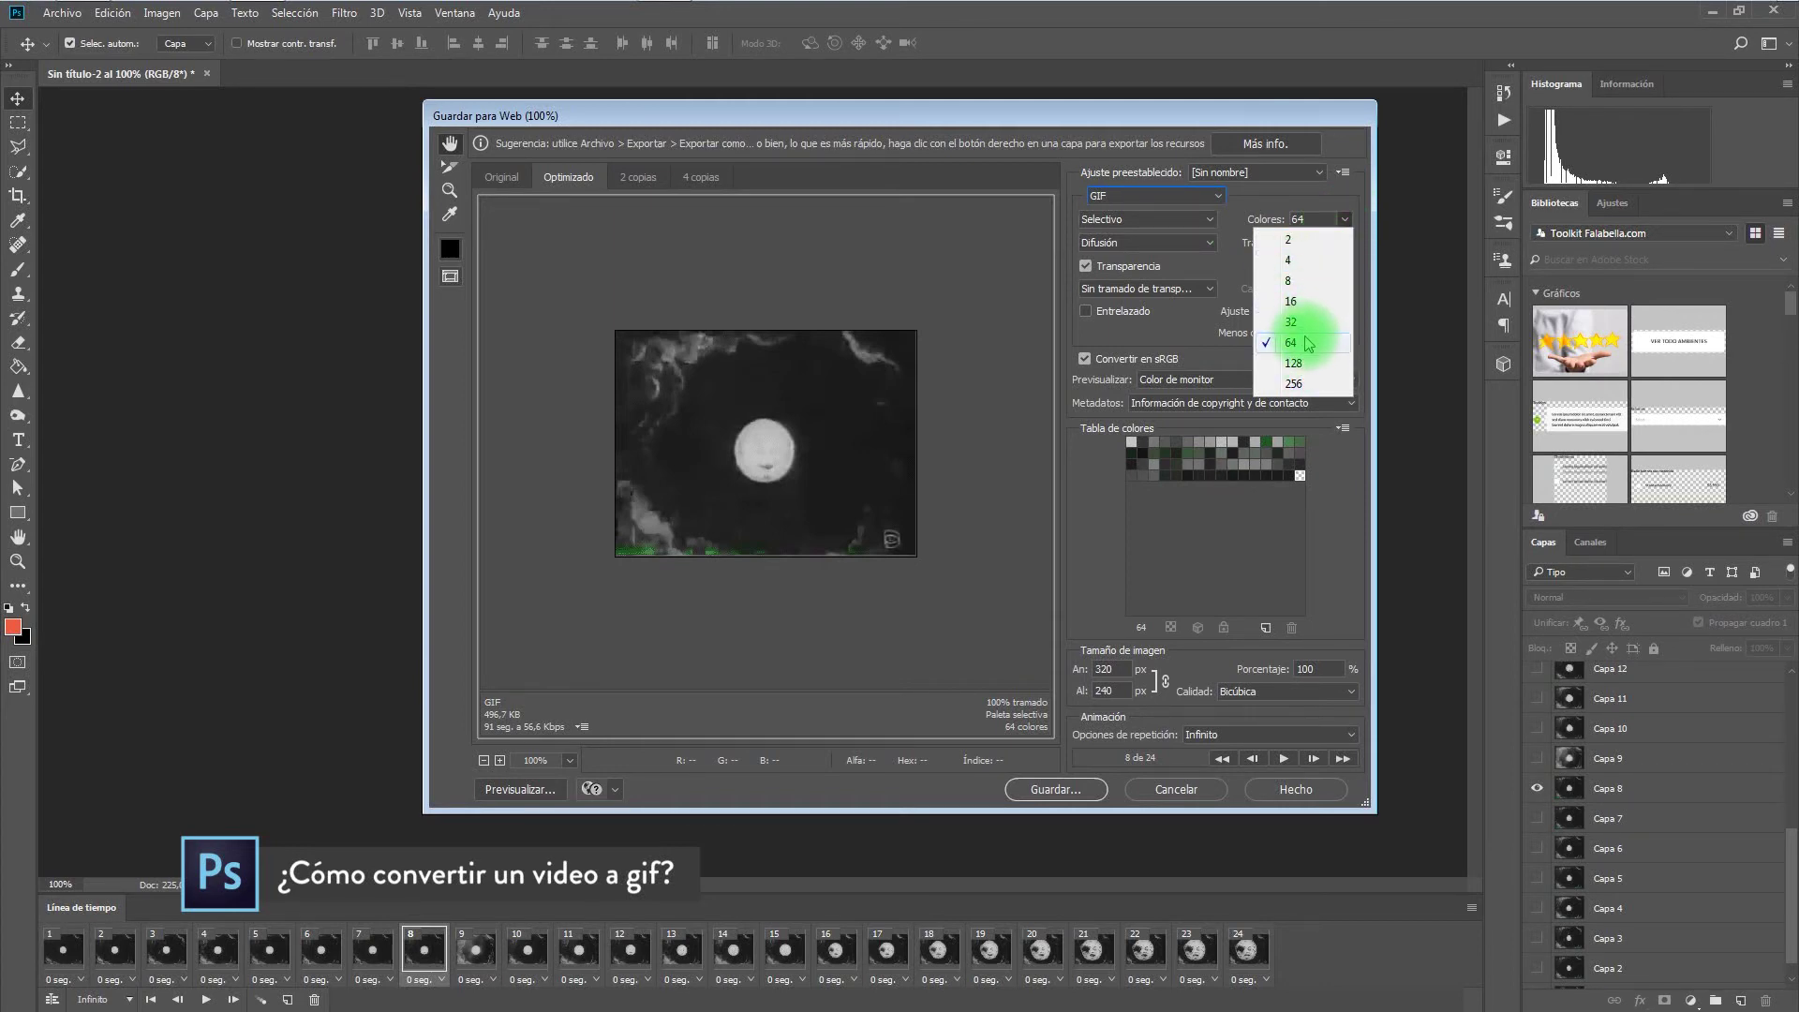
click(1295, 383)
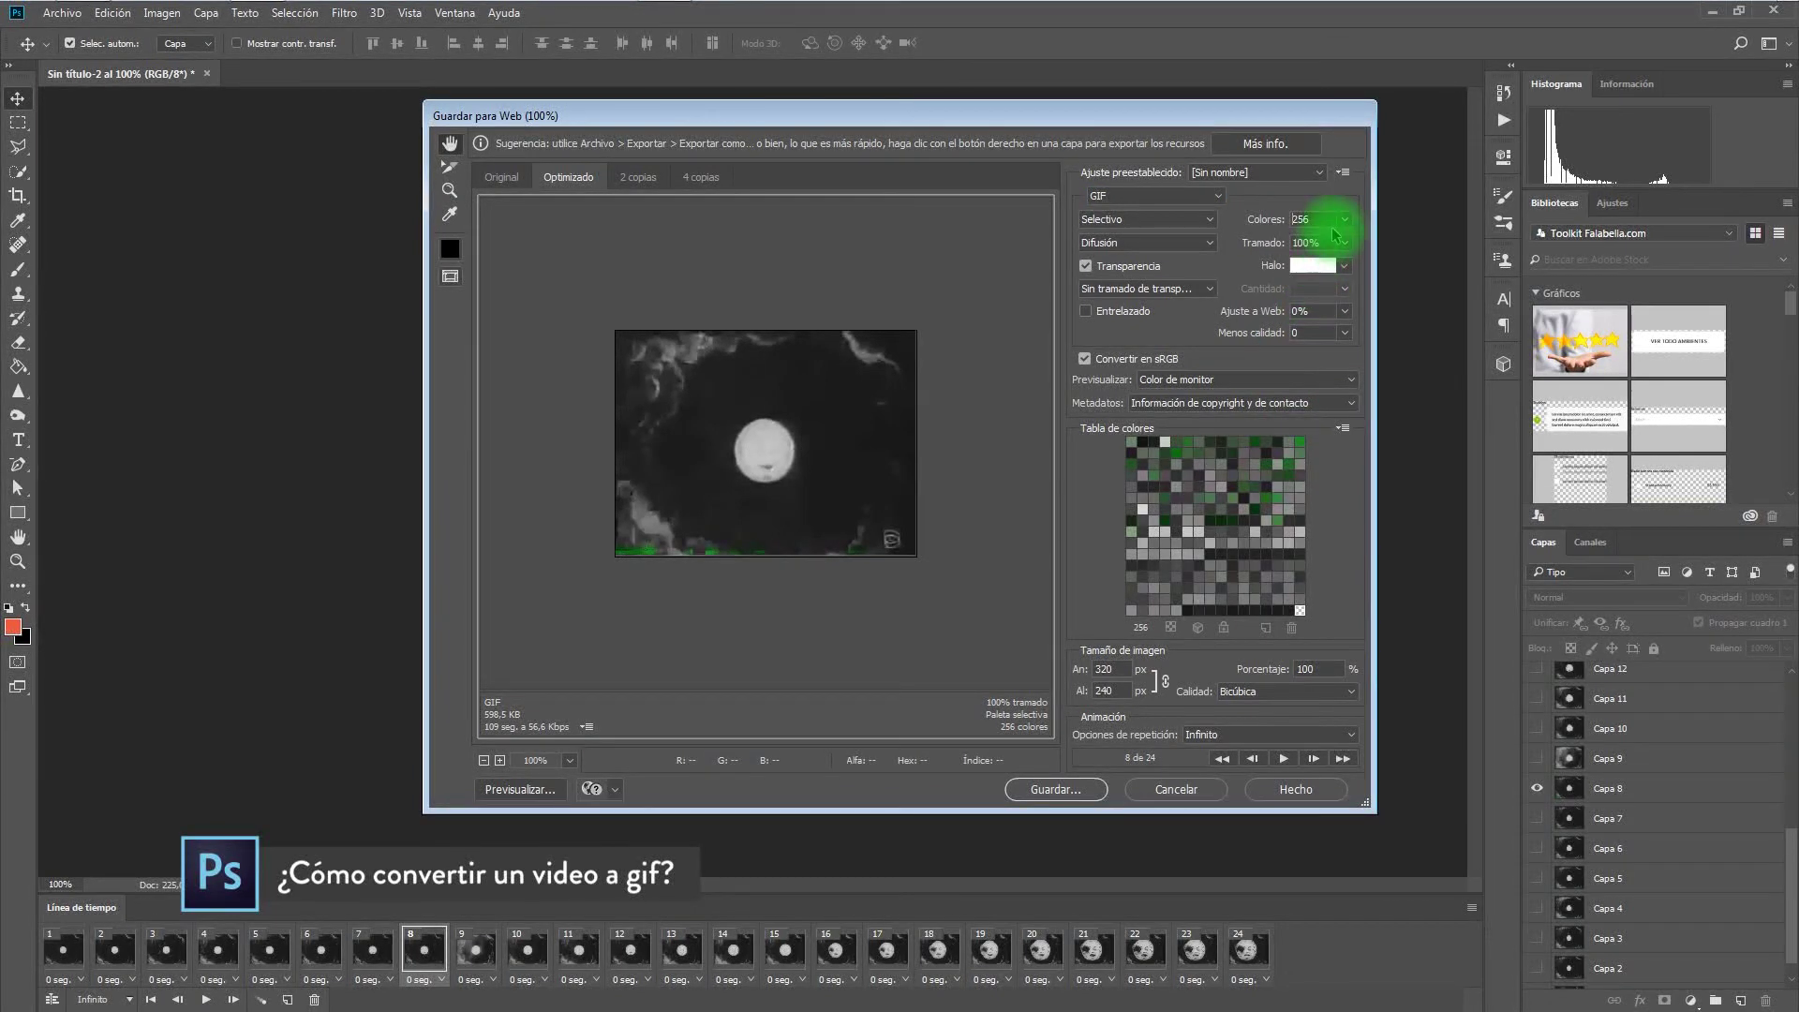
click(1347, 222)
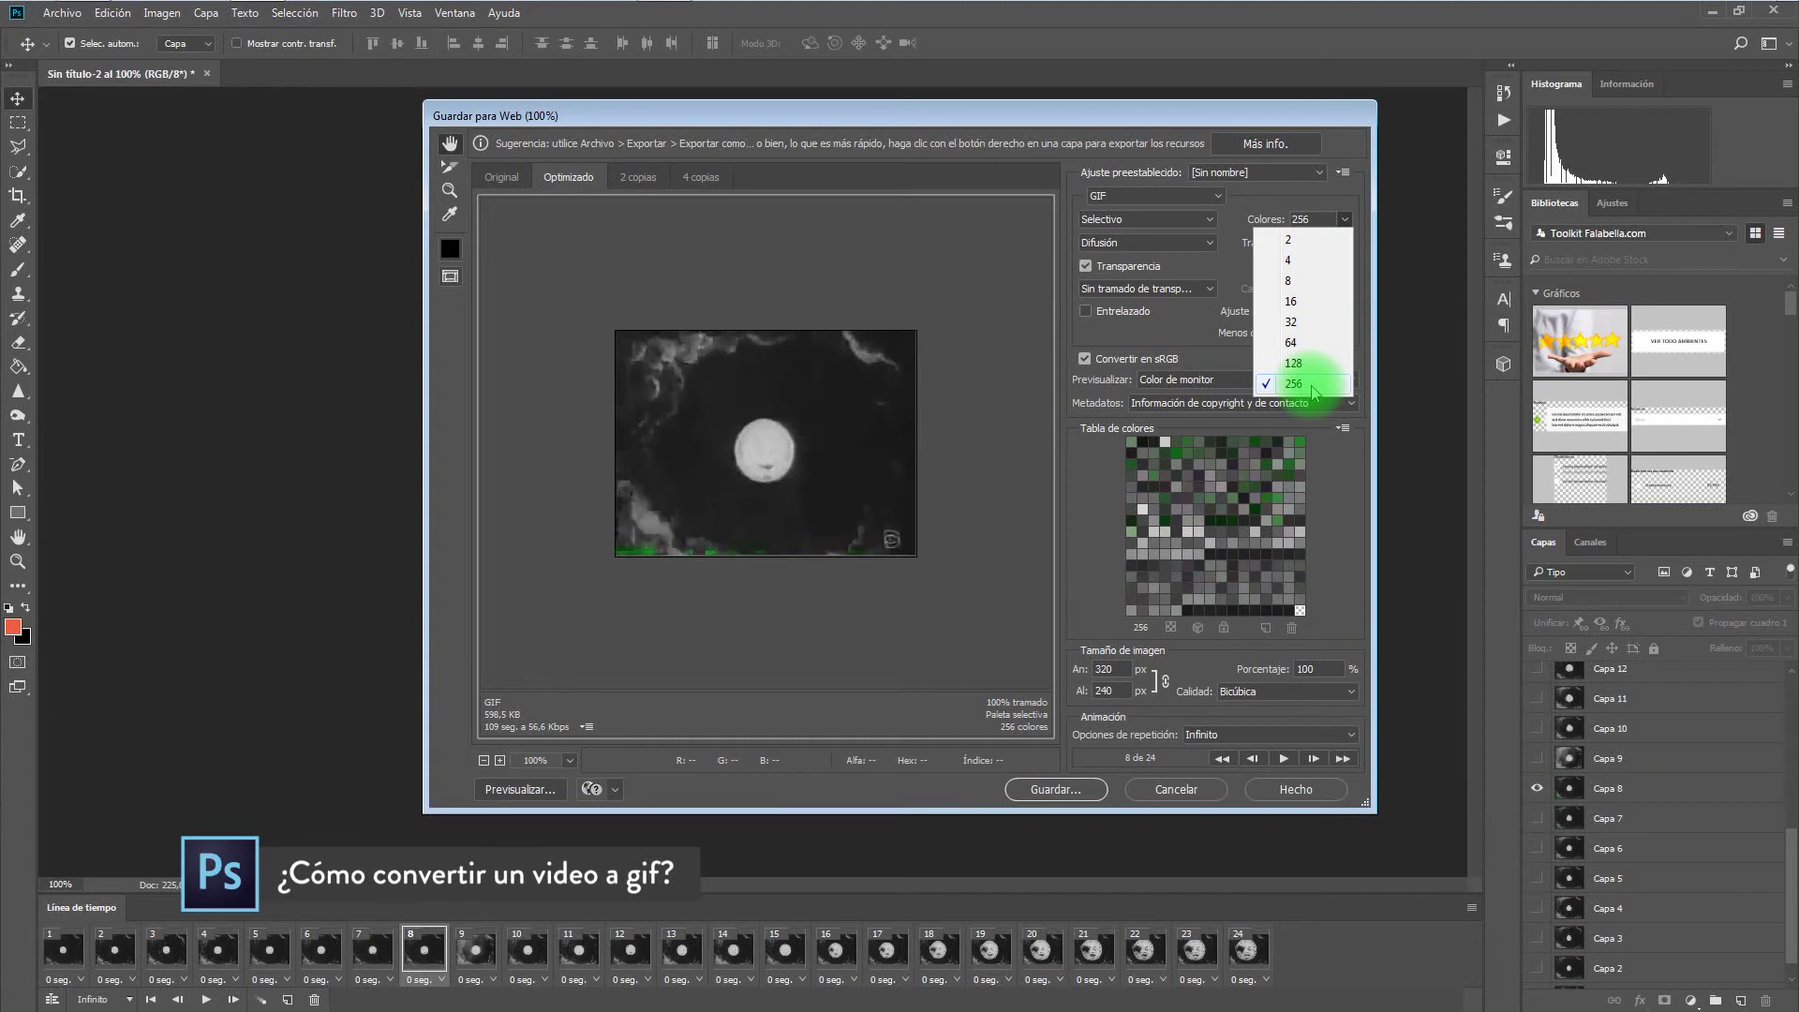
click(1295, 342)
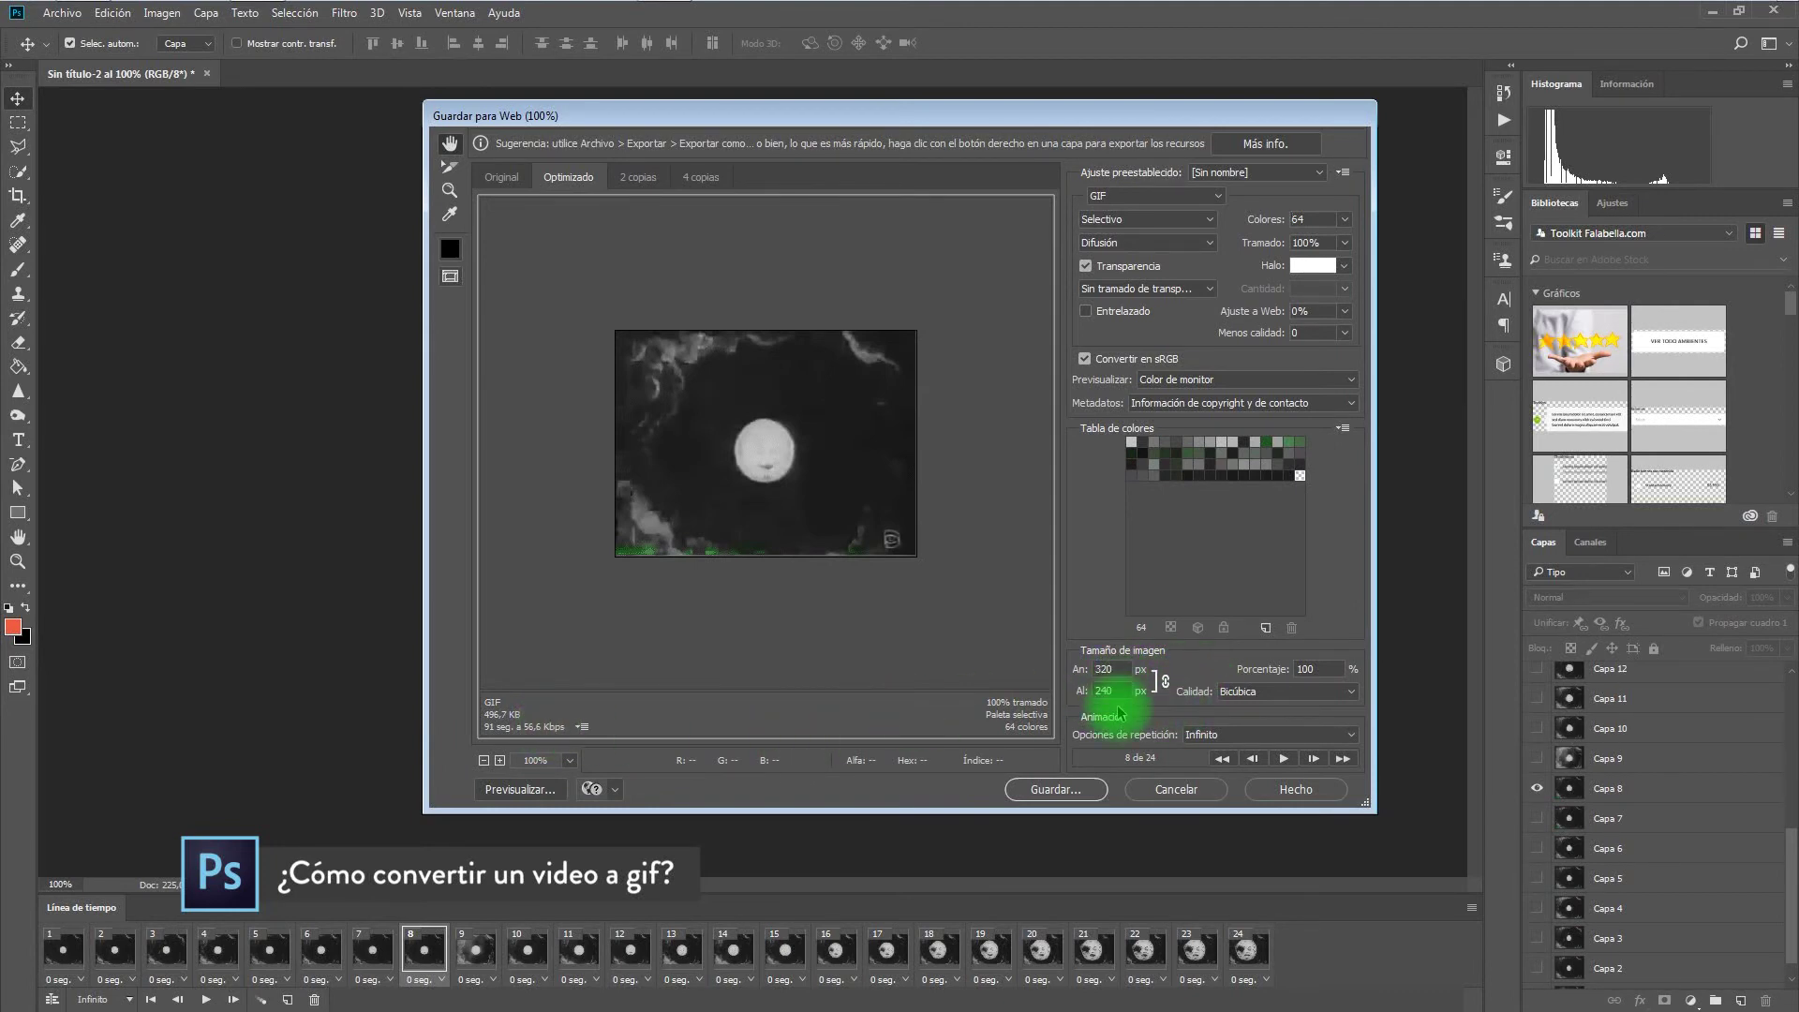
click(1233, 736)
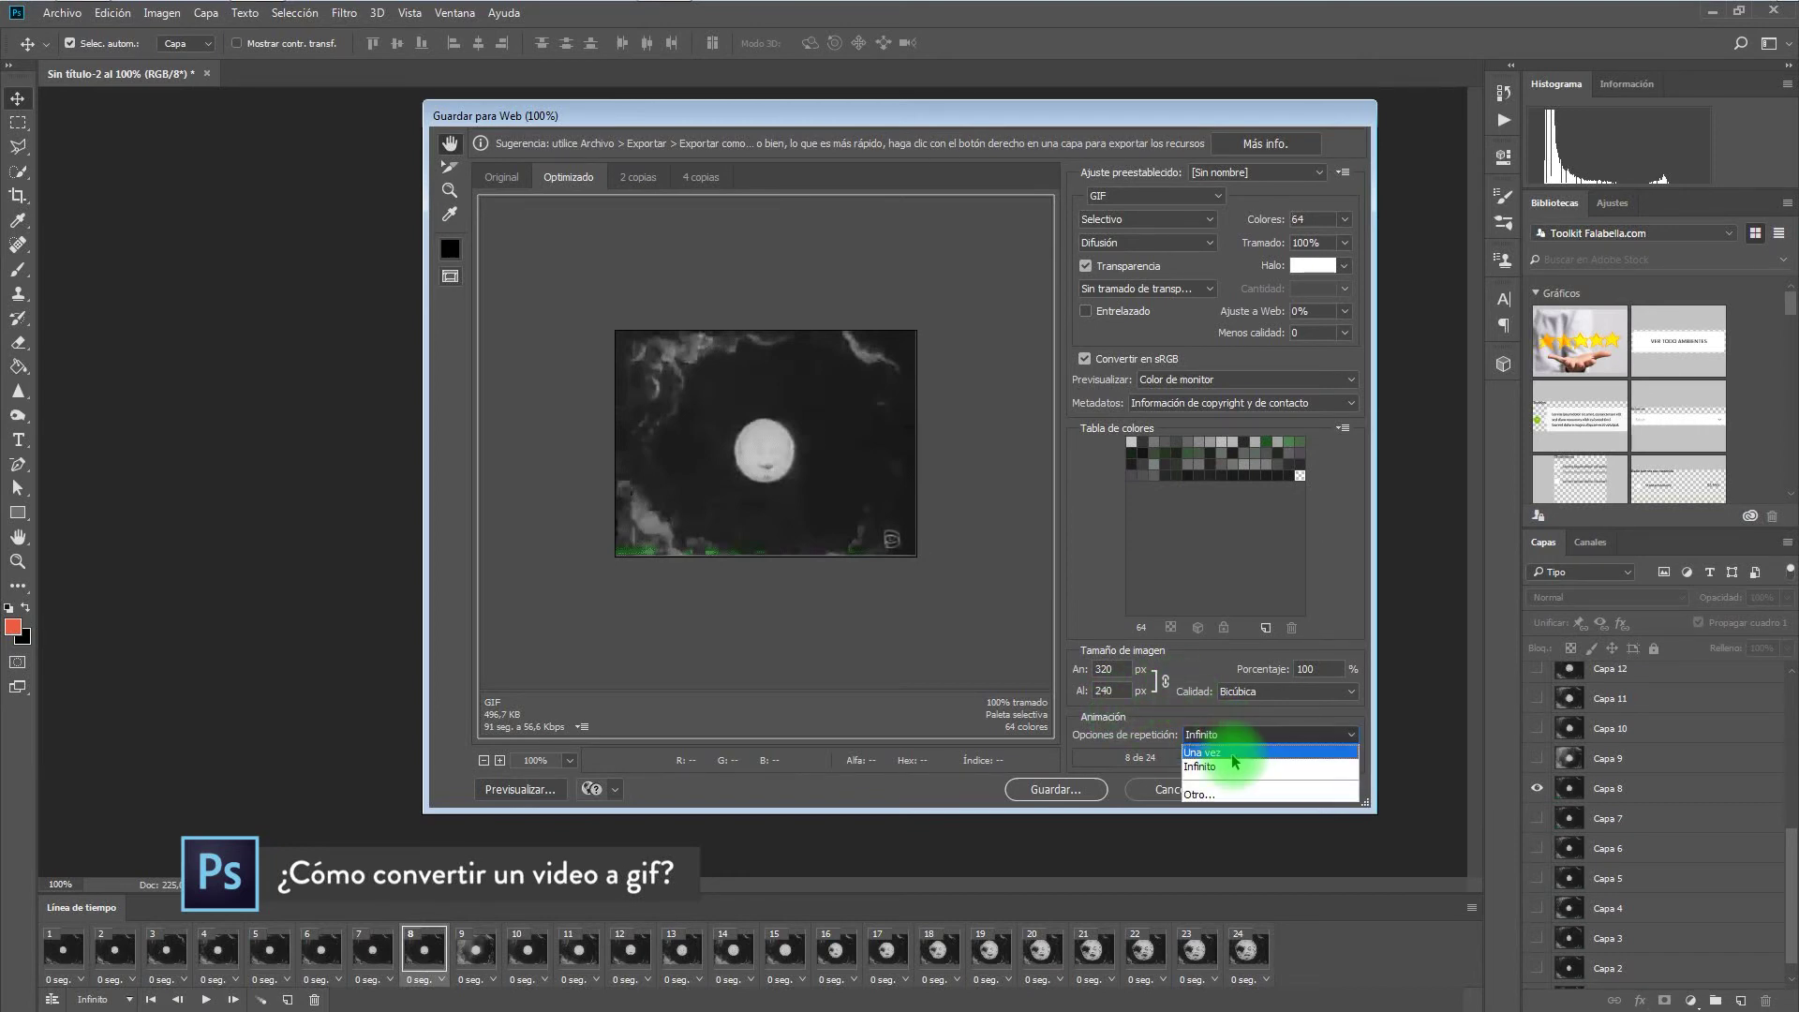
click(1239, 774)
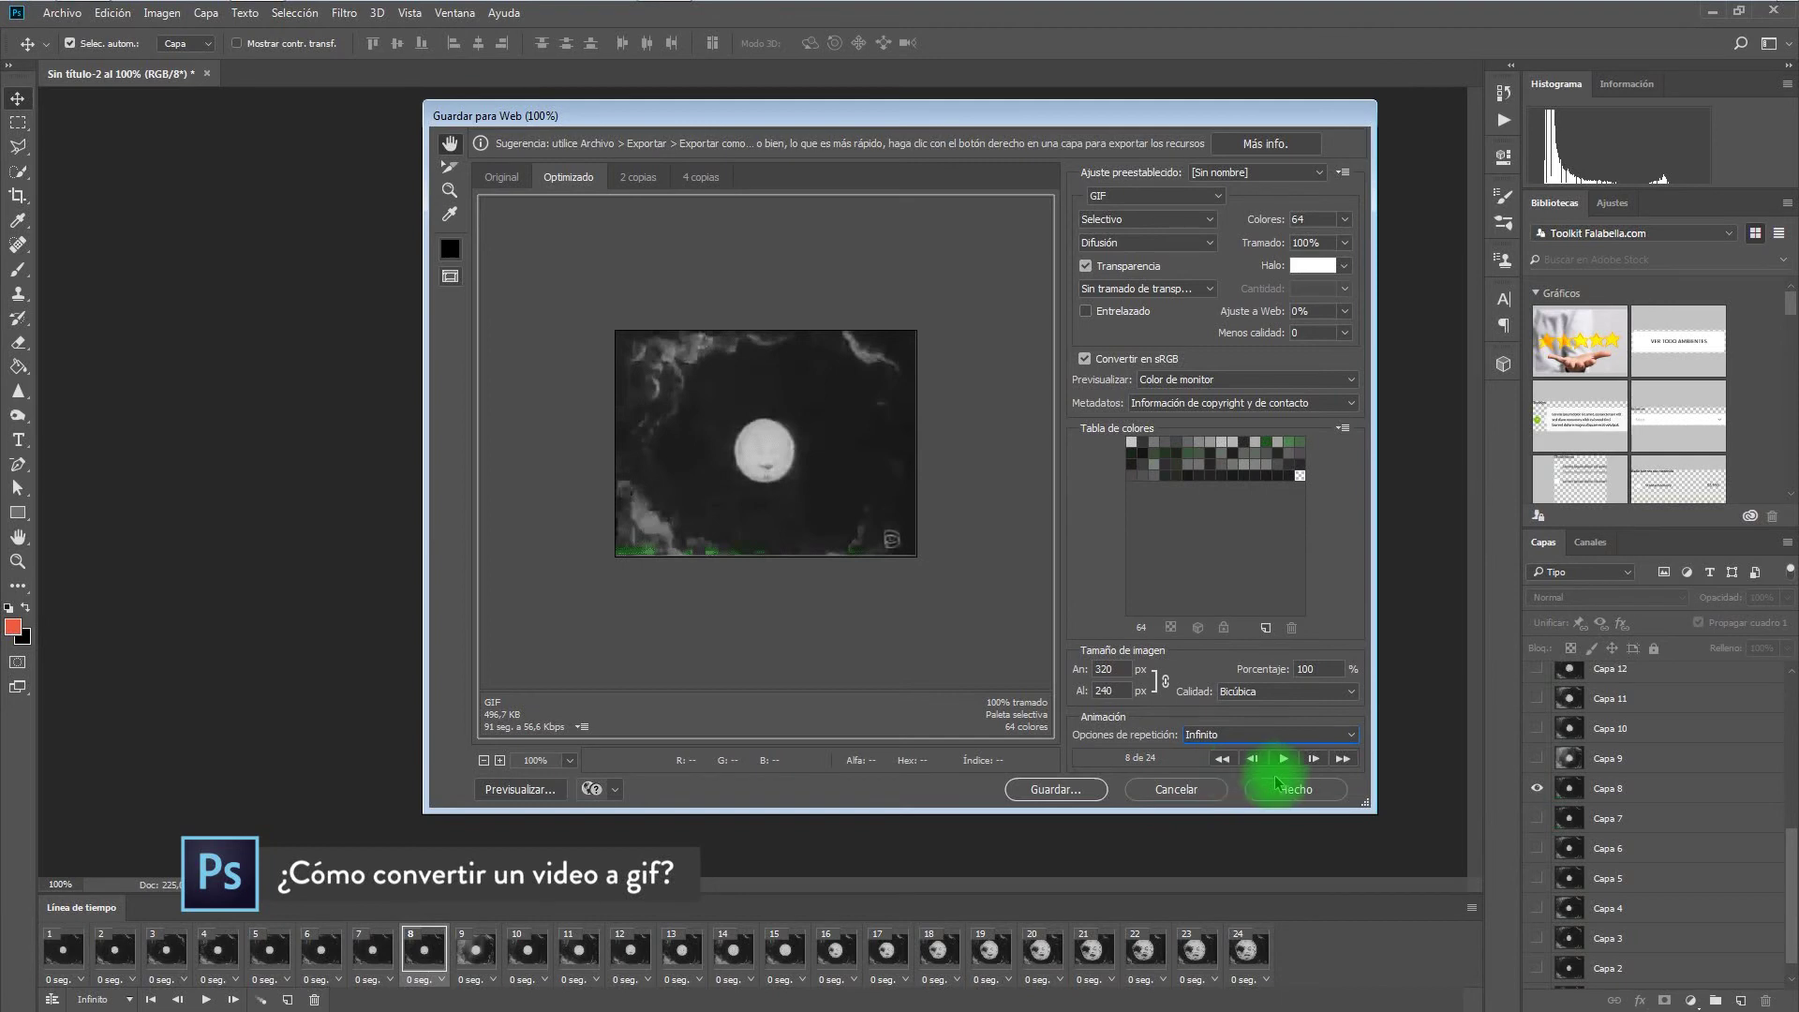
Save the GIF as mi-primer-gif in Imágenes > EJERCICIO GIF and right-click the file
click(1055, 790)
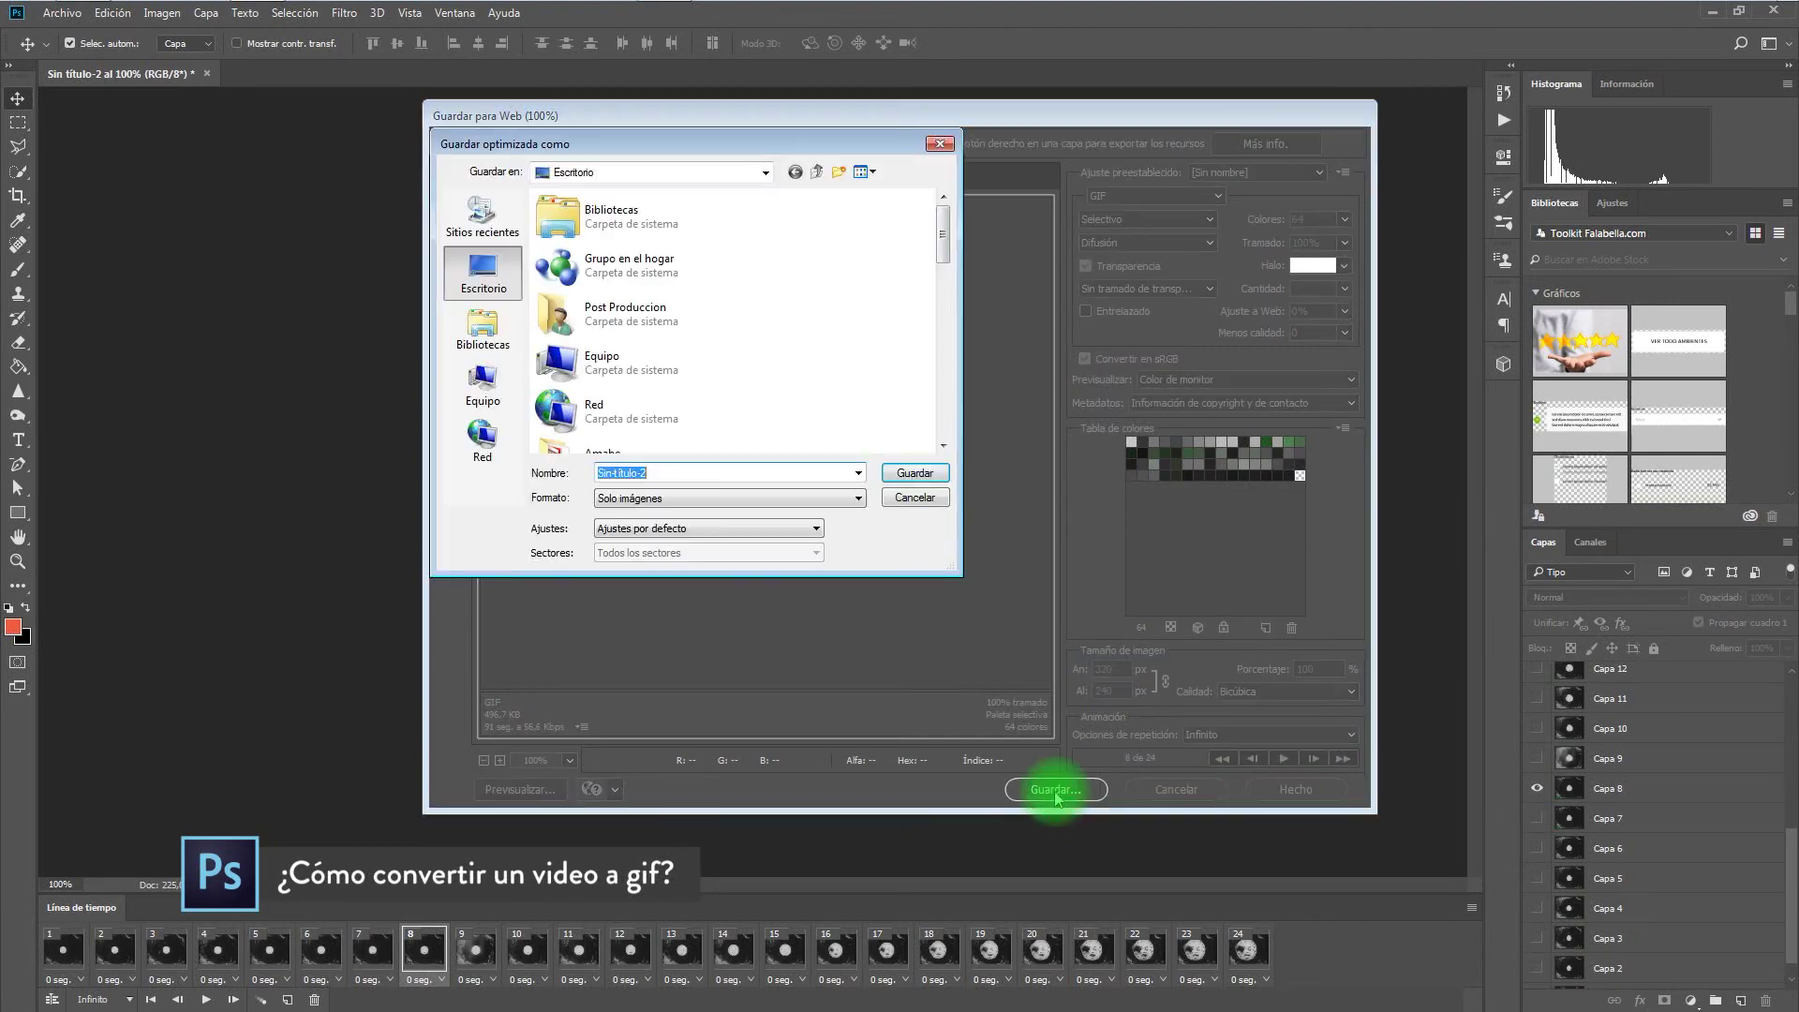
double_click(765, 216)
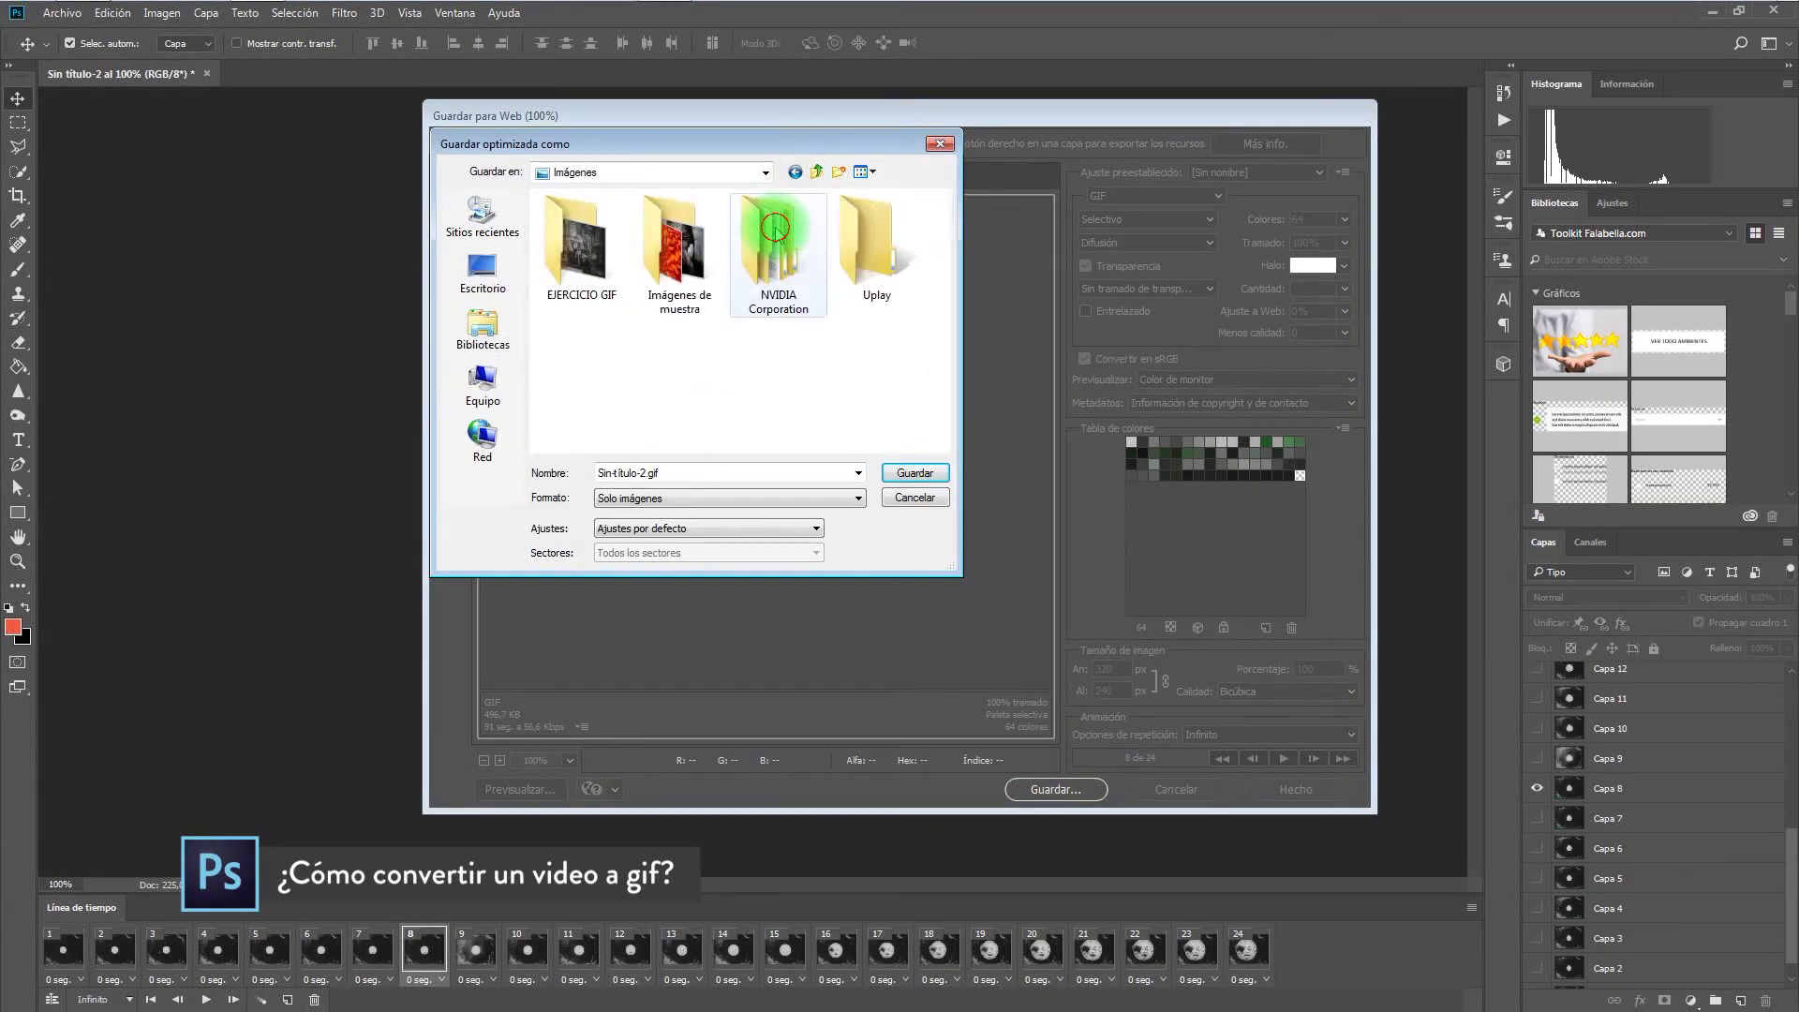
double_click(582, 221)
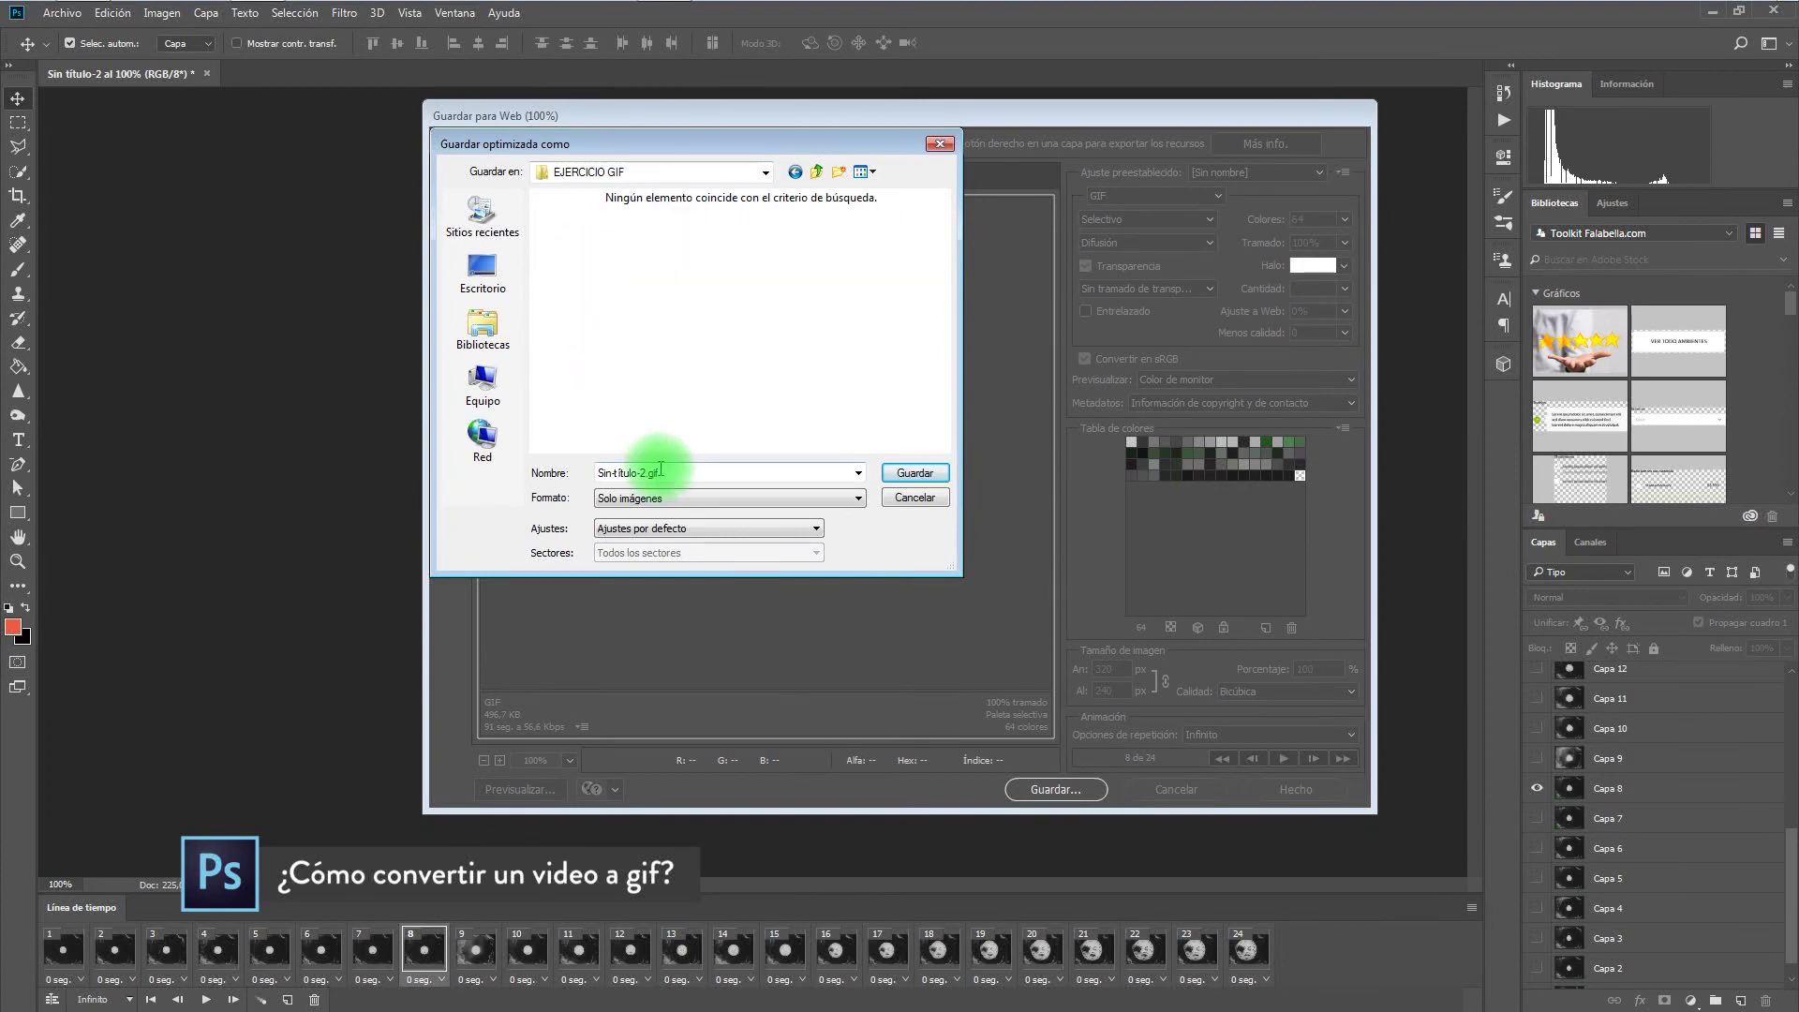
drag(647, 473, 532, 465)
text(m)
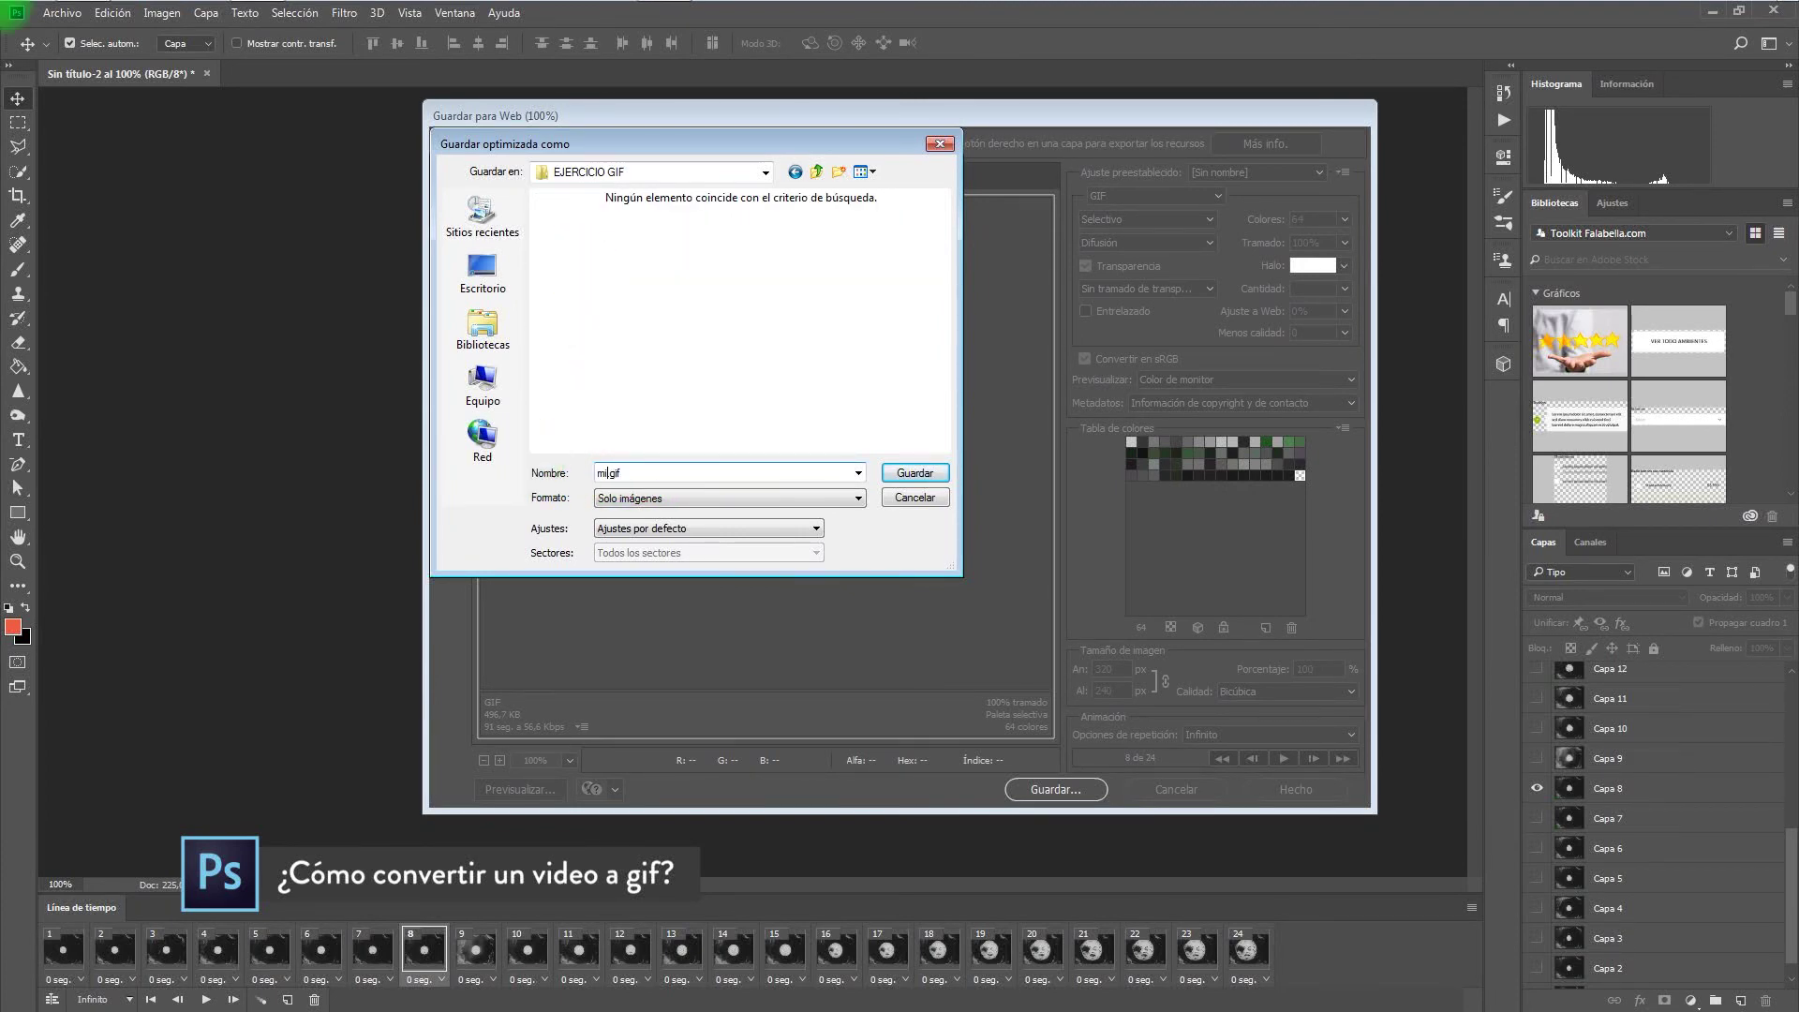
text(i primer gif)
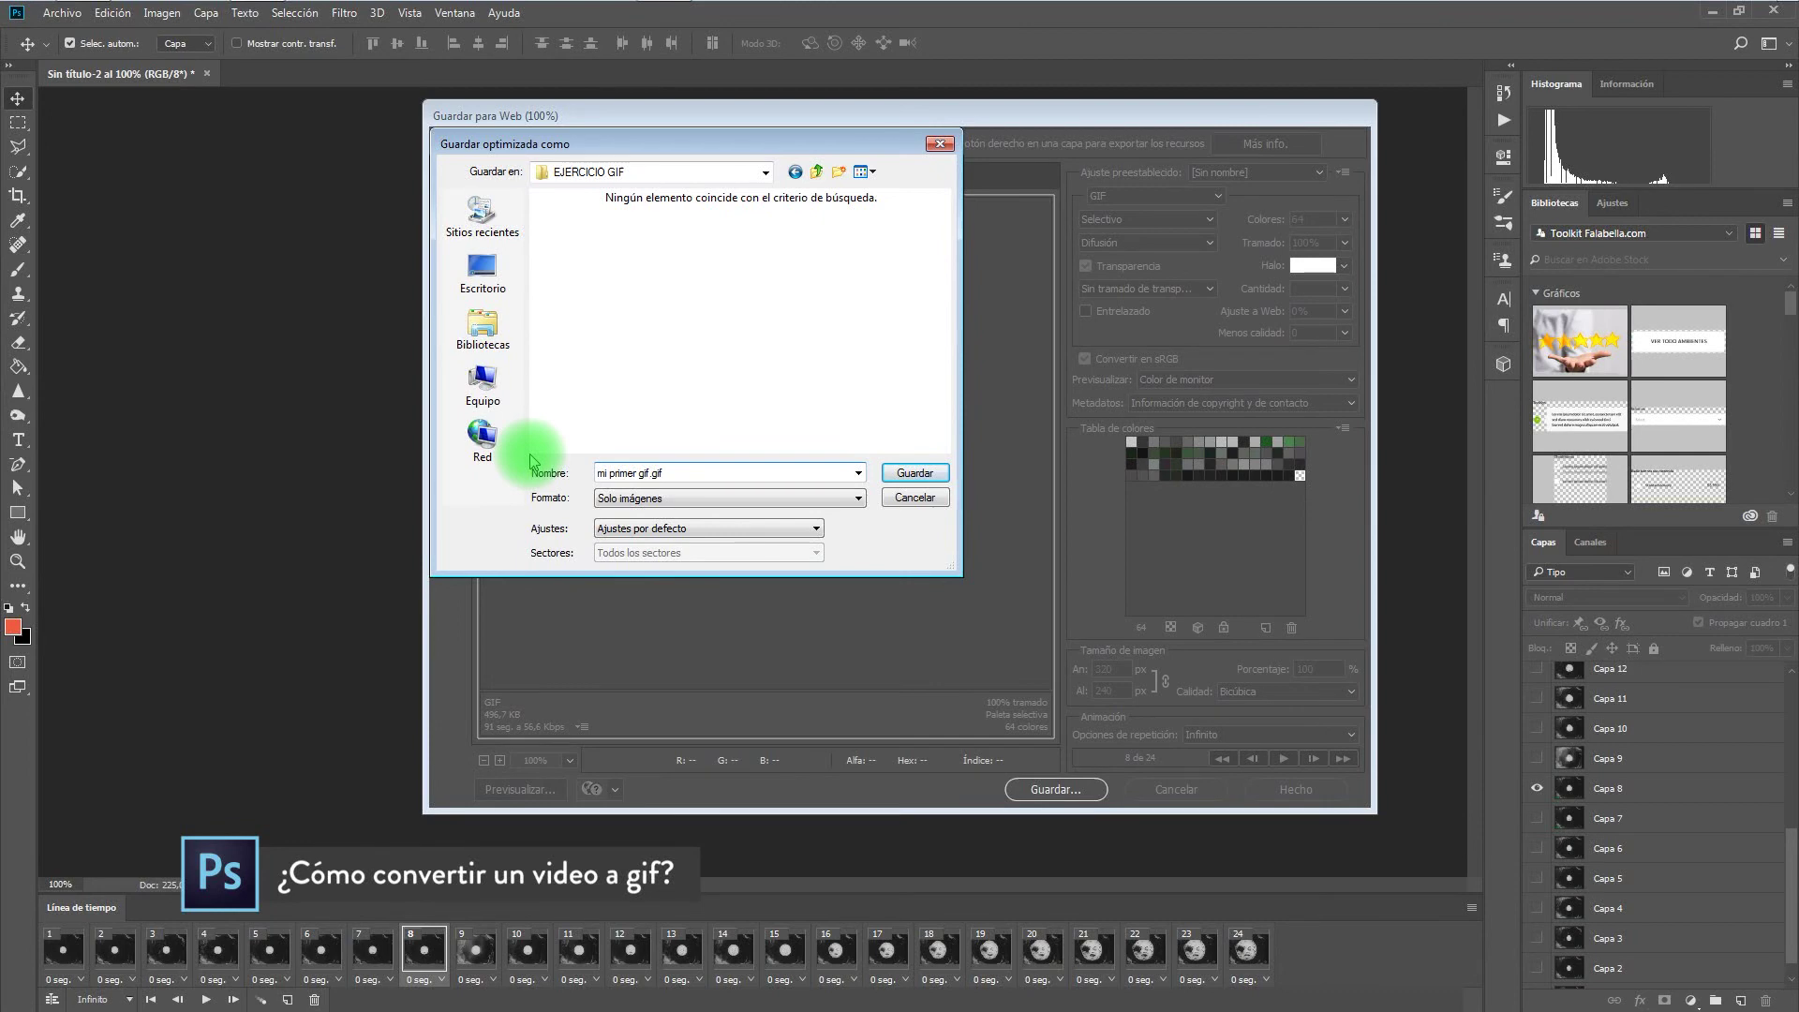
click(912, 478)
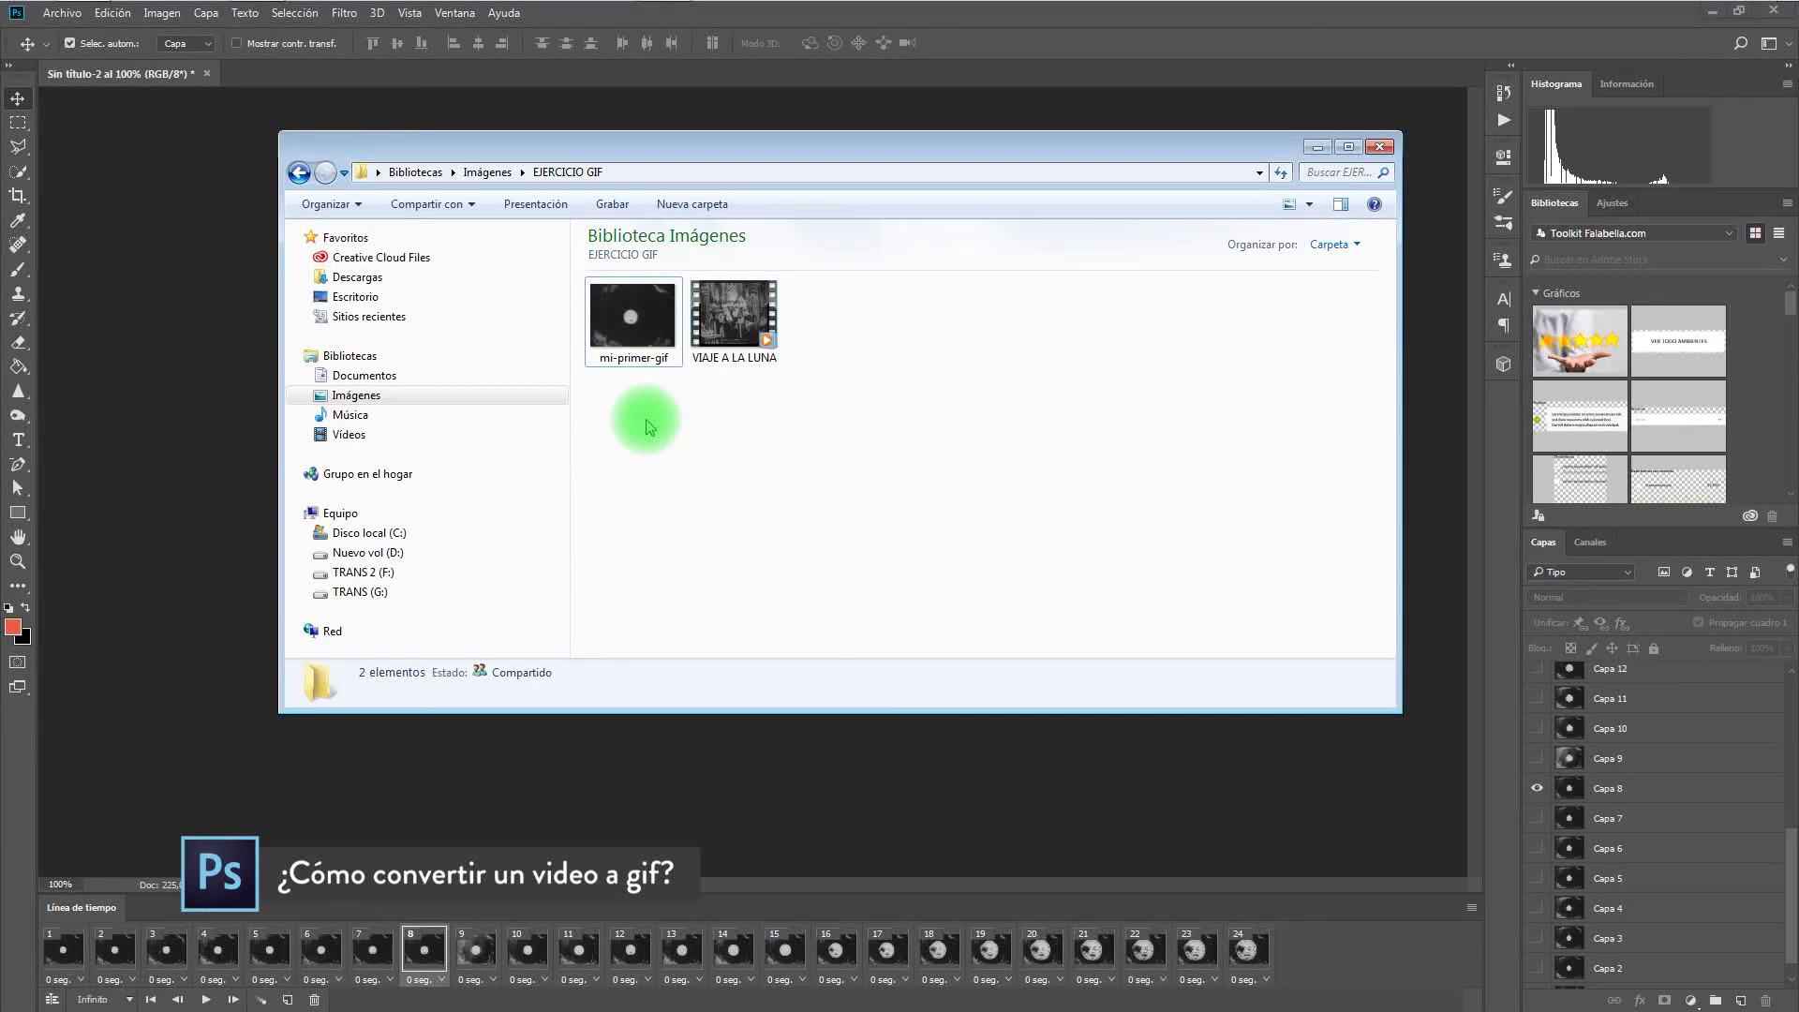
right_click(635, 352)
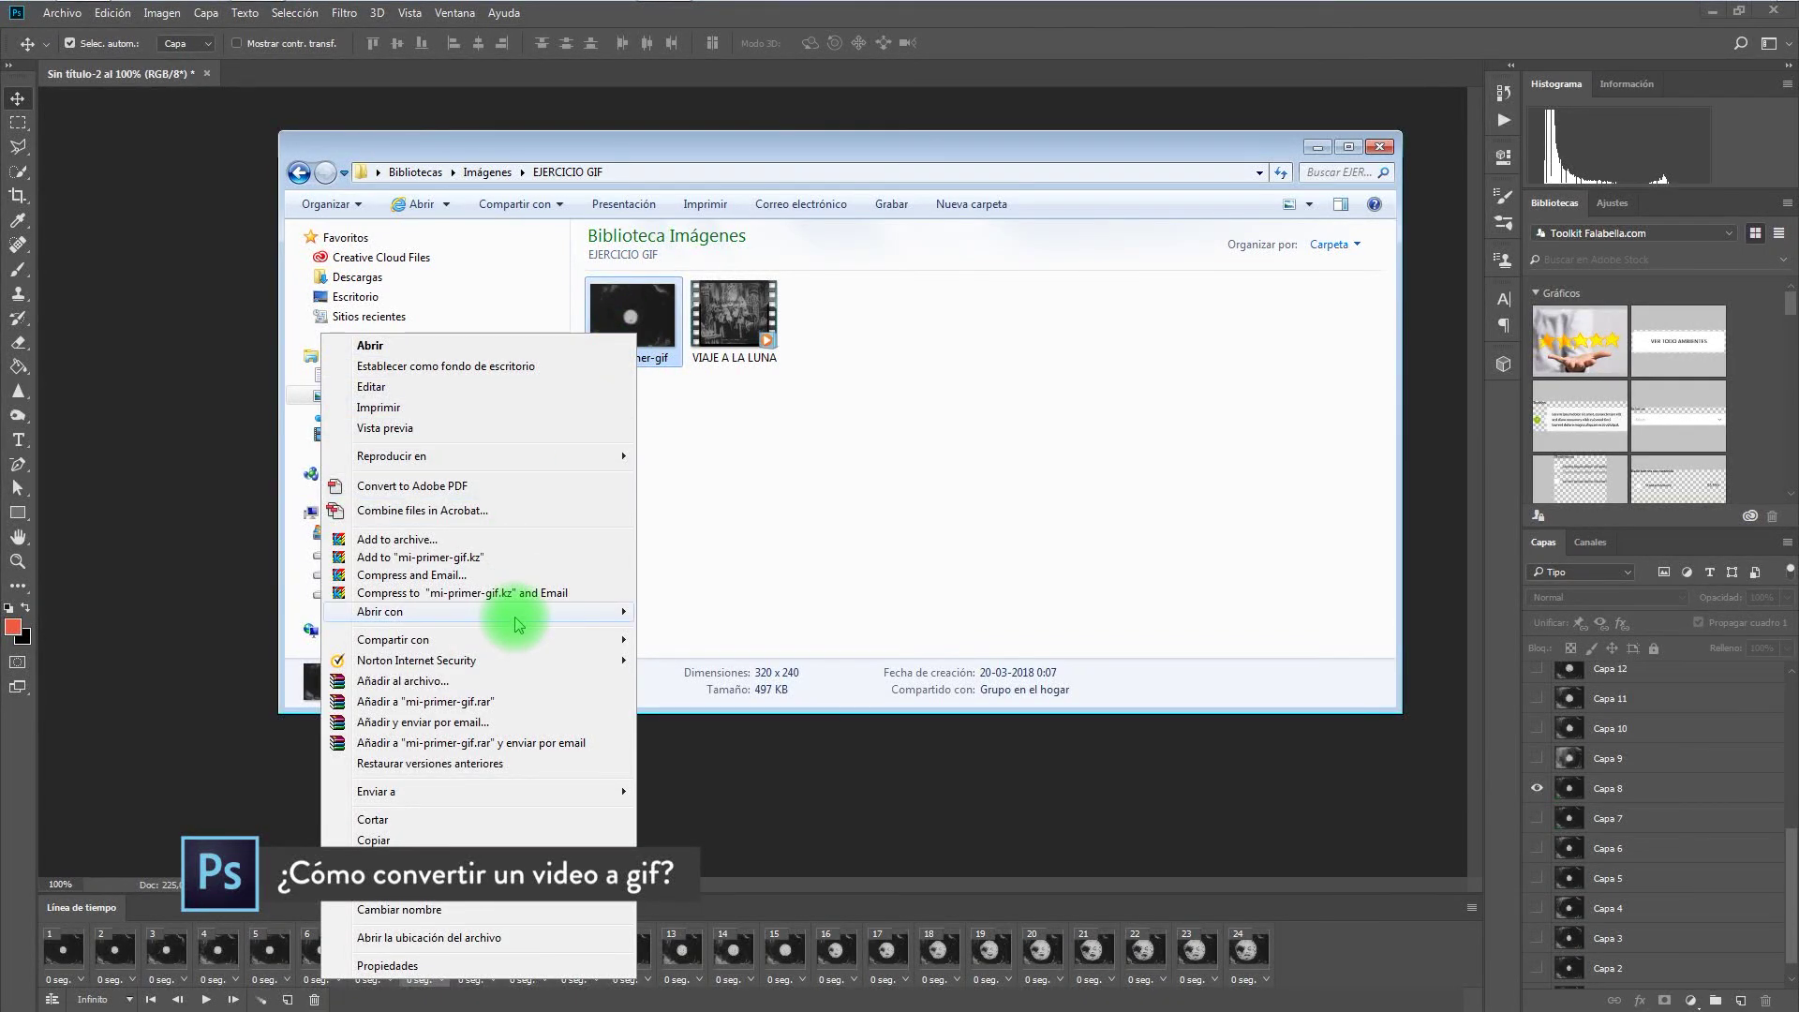
Open mi-primer-gif.gif with Internet Explorer to watch the moon animation play
mouse_move(478, 611)
click(199, 628)
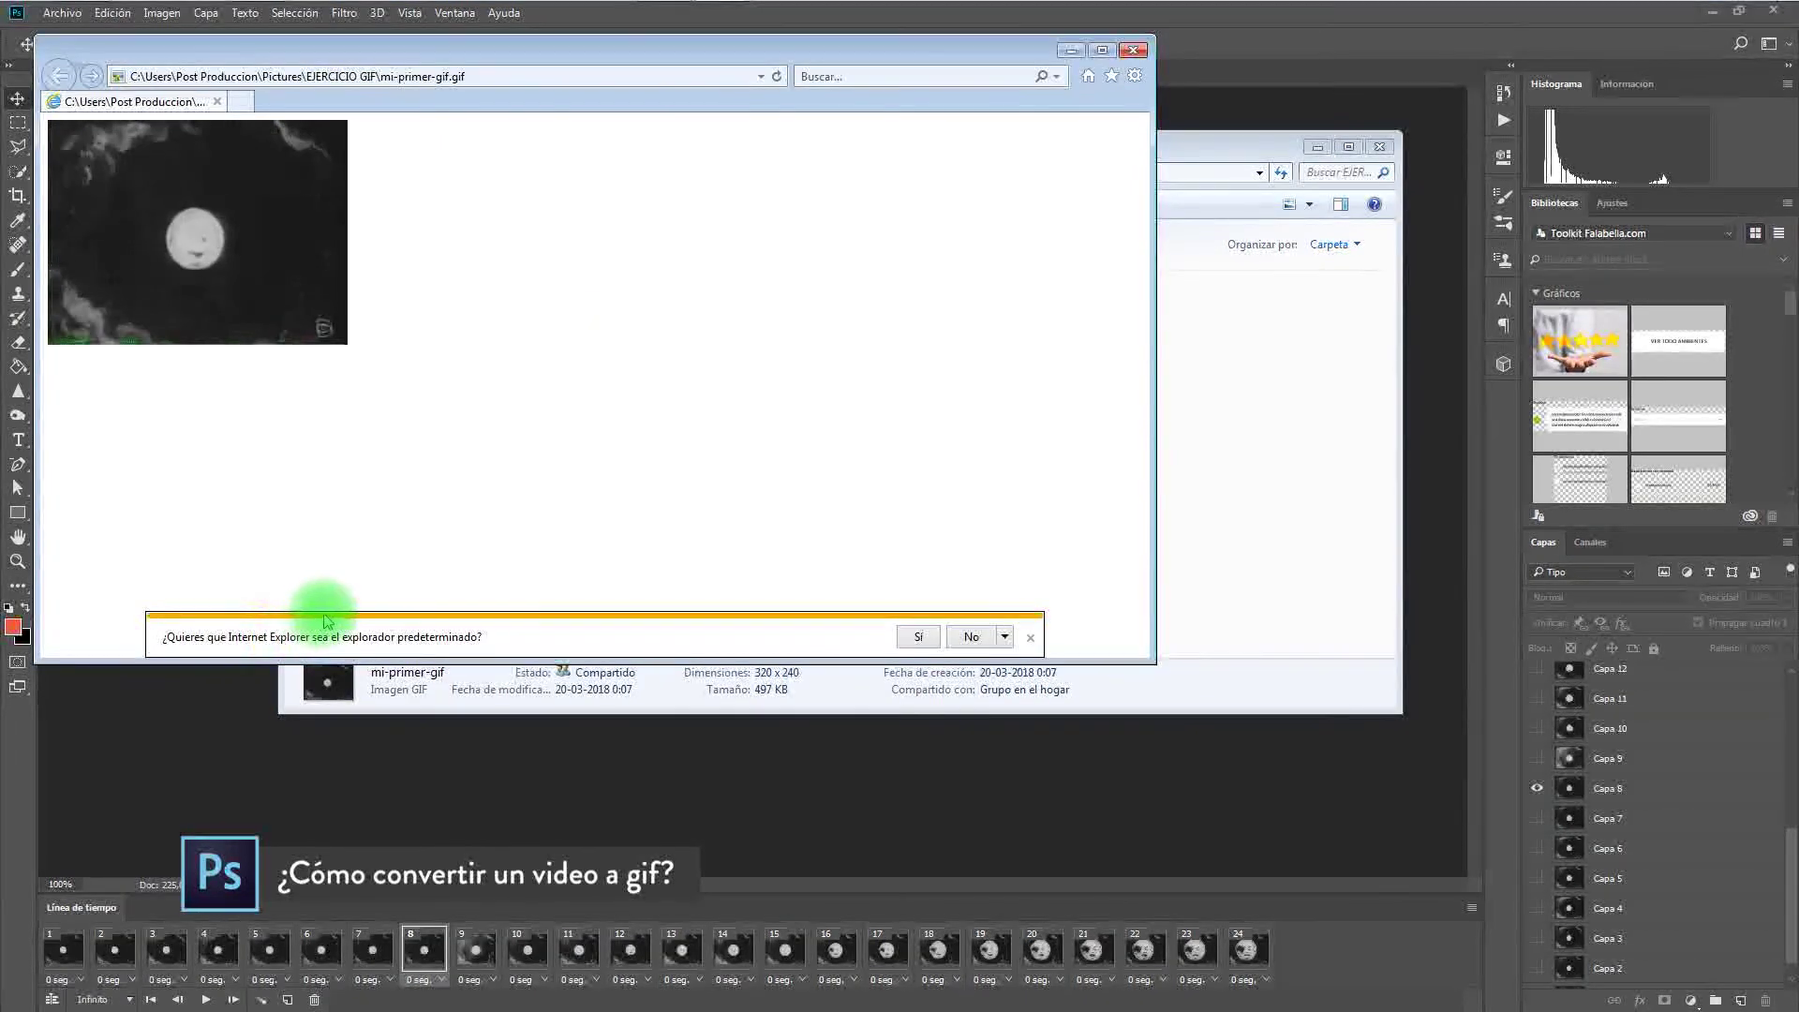